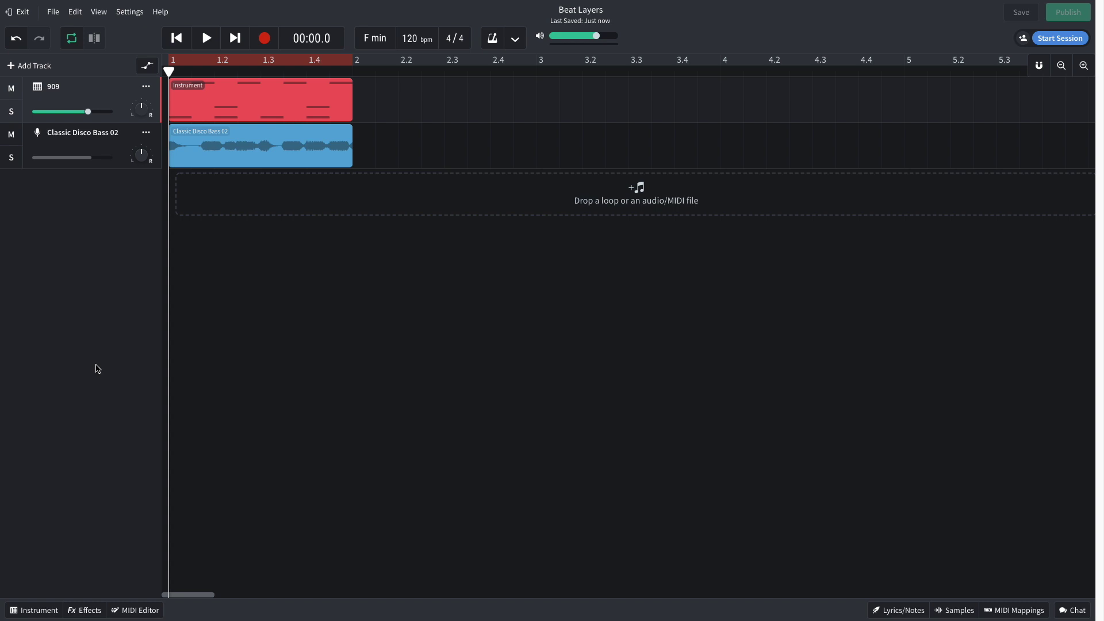
# Step: Play the plain 909 drum and bass loop, then the layered drums version with the same bass, to compare them
pyautogui.press('space')
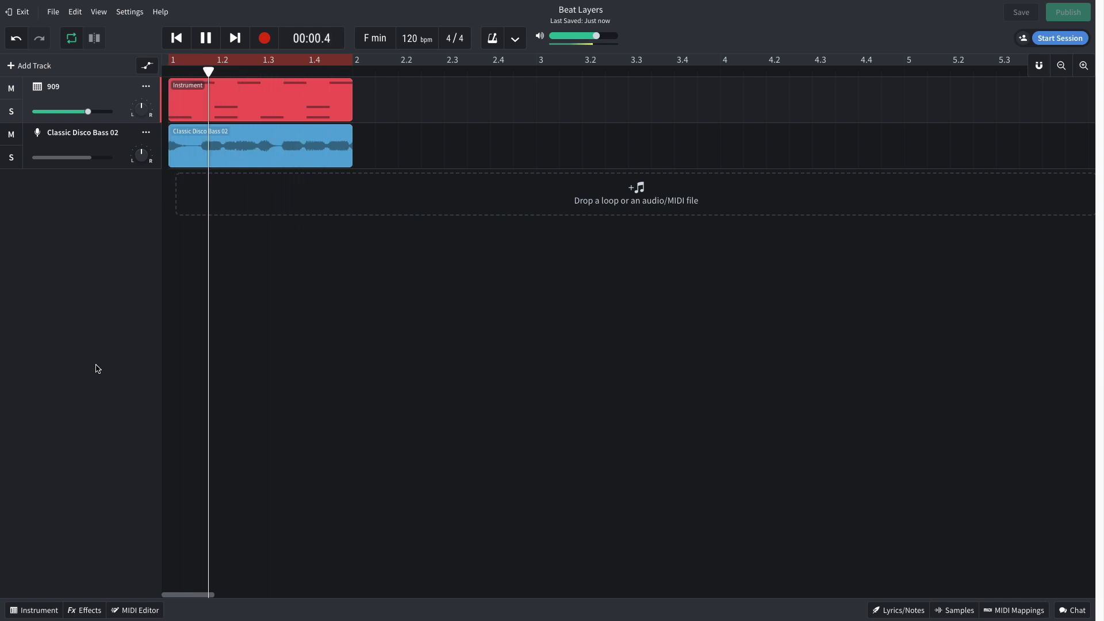
pyautogui.press('space')
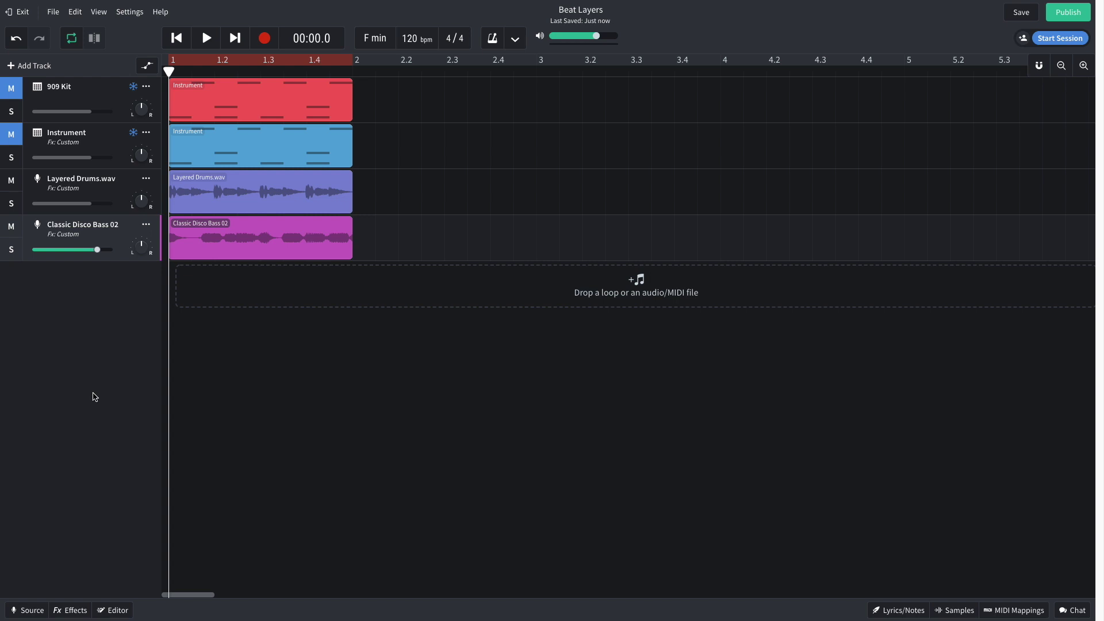
pyautogui.press('space')
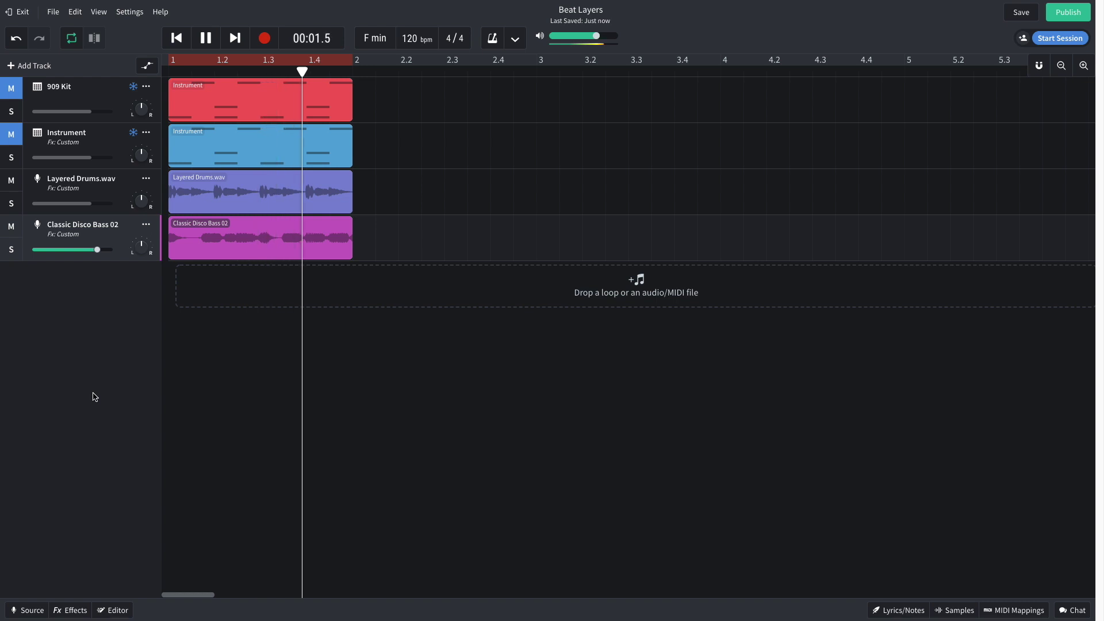
pyautogui.press('space')
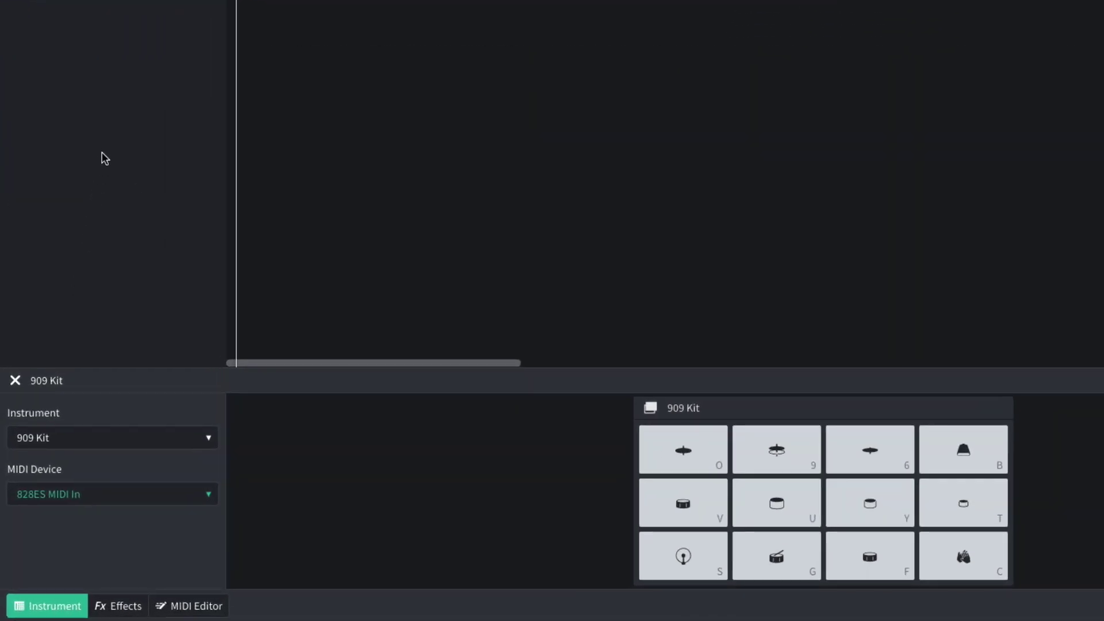
# Step: Examine the 909 Kit track's MIDI drum pattern while playing it, and return to the instrument view
pyautogui.click(178, 604)
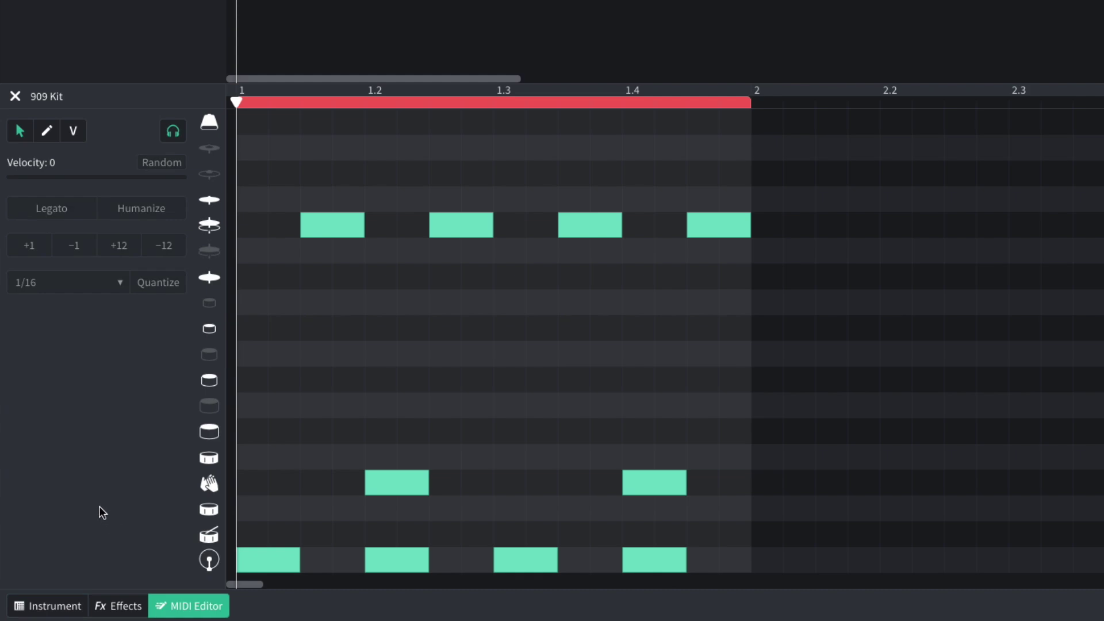
pyautogui.press('space')
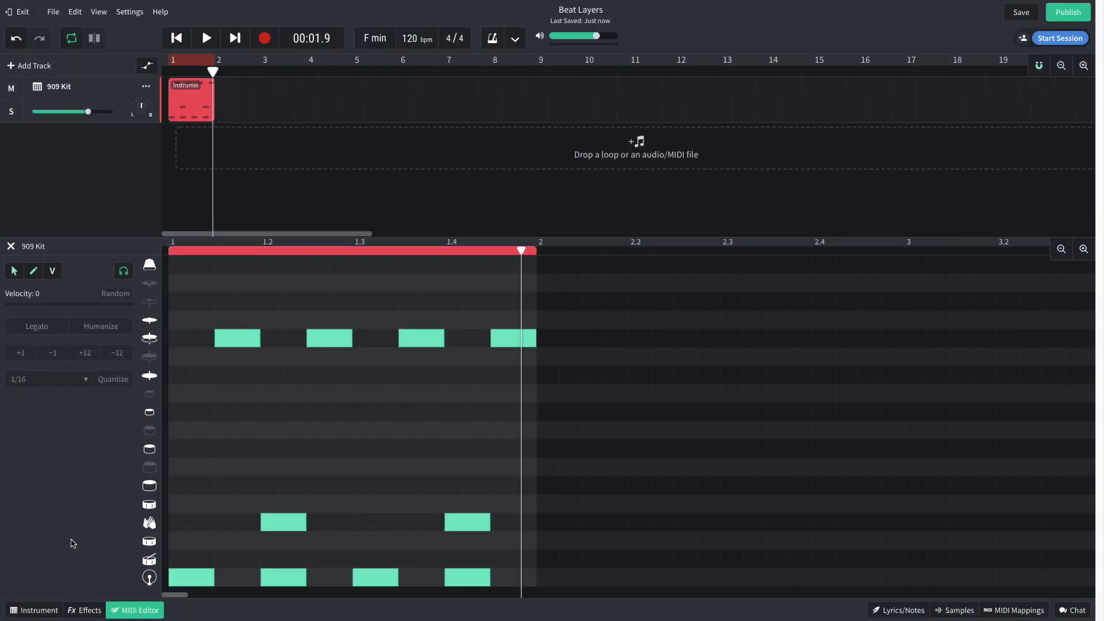
pyautogui.press('space')
pyautogui.click(34, 611)
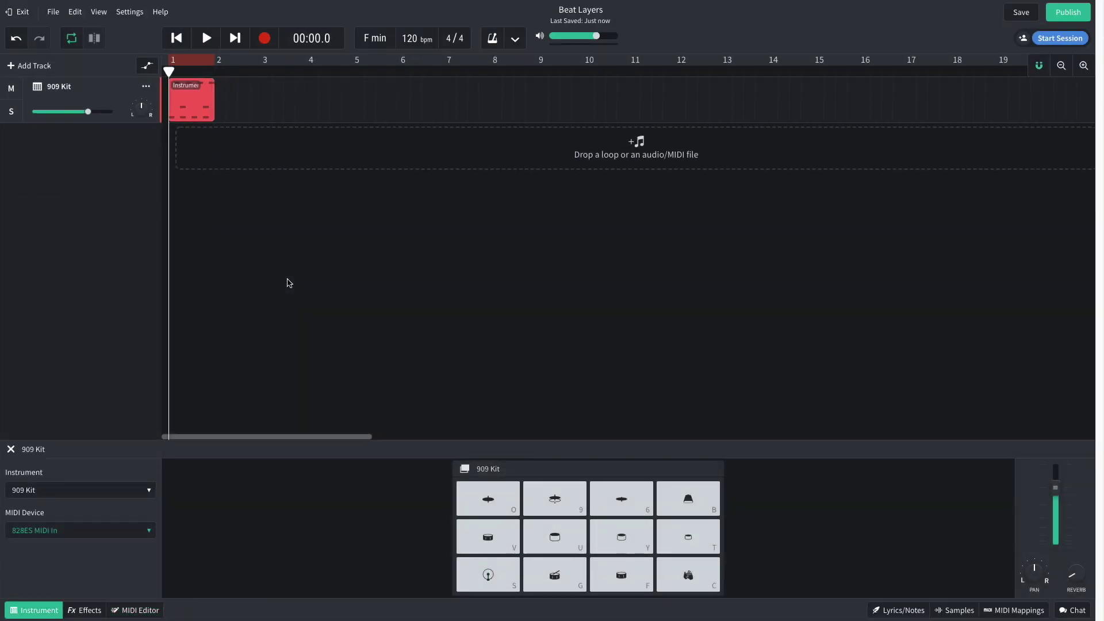
# Step: Add a new virtual instrument track and copy the 909 Kit drum region onto it at bar 1
pyautogui.click(44, 67)
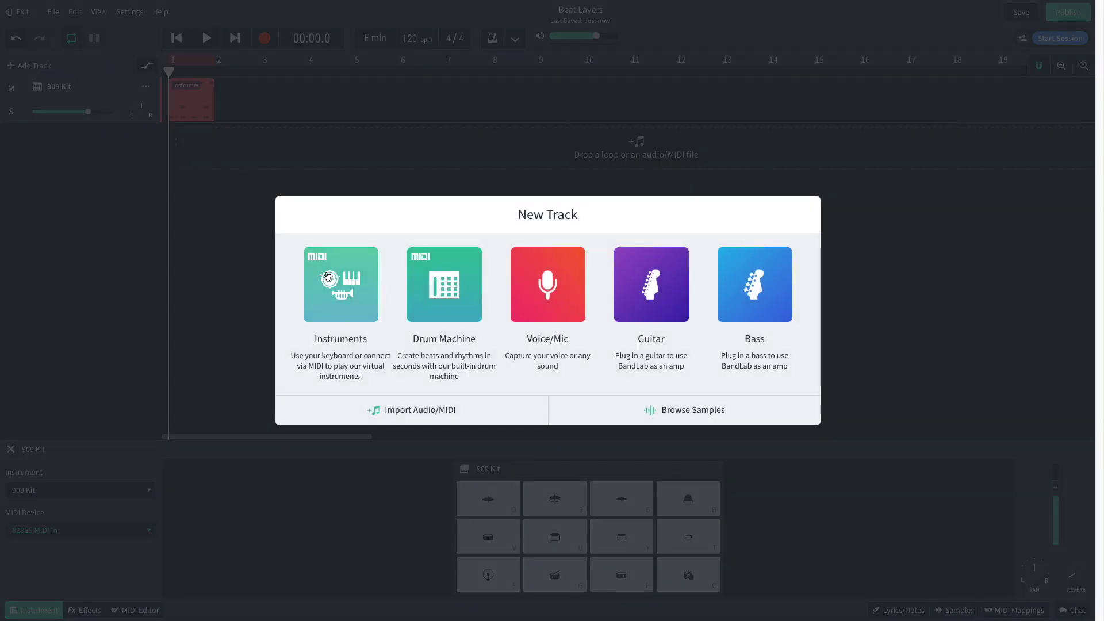
pyautogui.click(327, 274)
pyautogui.click(192, 103)
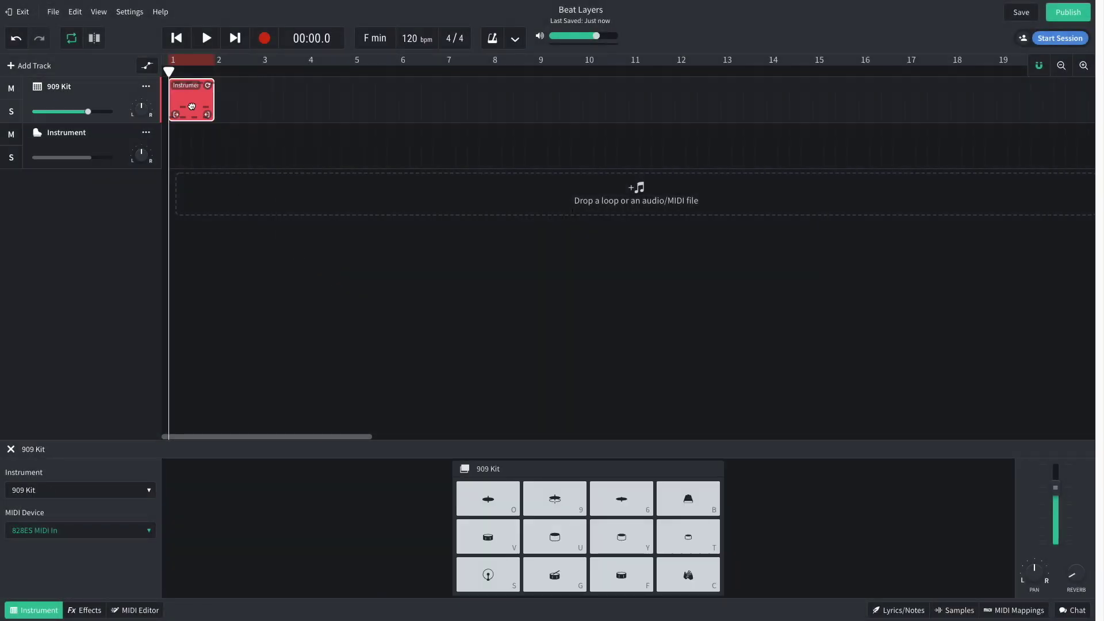
pyautogui.moveTo(192, 104); pyautogui.dragTo(194, 139)
# Step: Assign the Abstract Hip Hop Kit to the new Instrument track and play both drum layers together
pyautogui.click(128, 145)
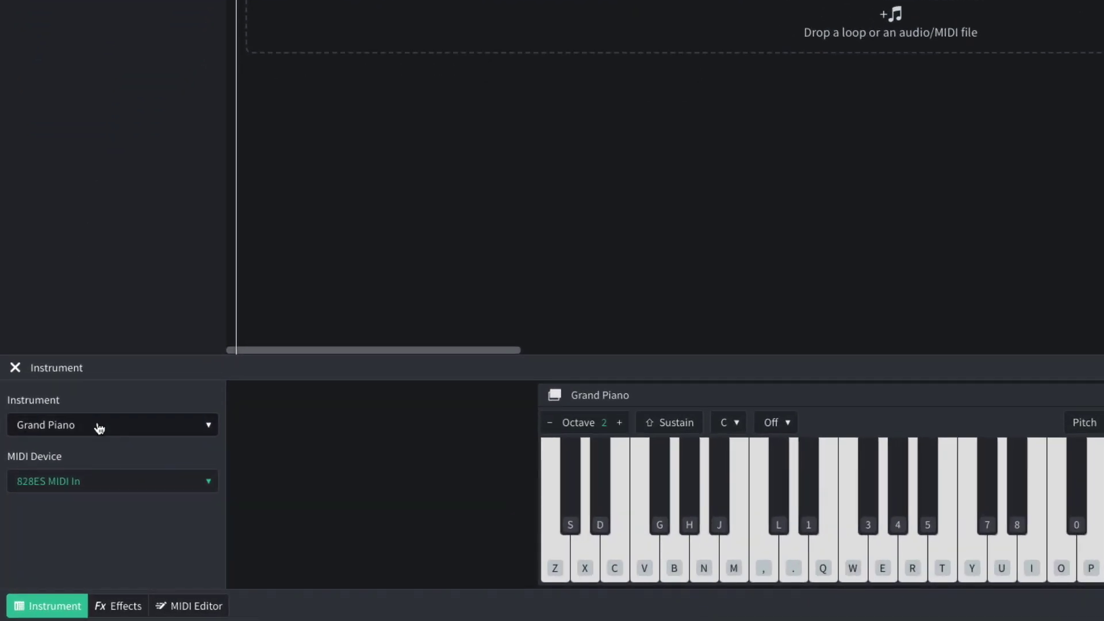
pyautogui.click(99, 427)
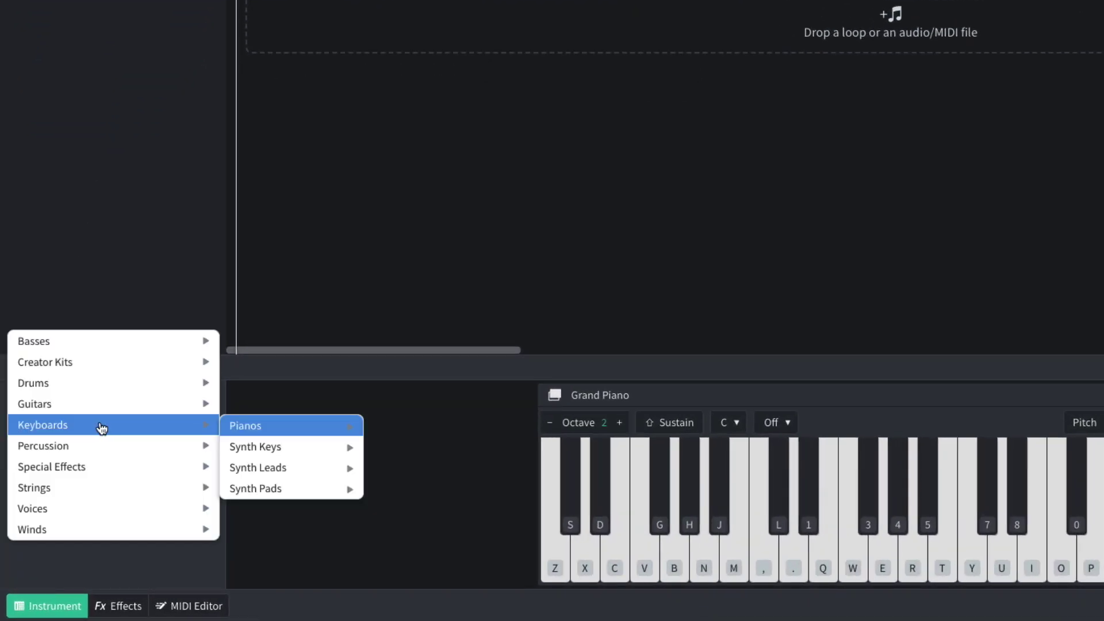
pyautogui.moveTo(141, 381)
pyautogui.moveTo(261, 408)
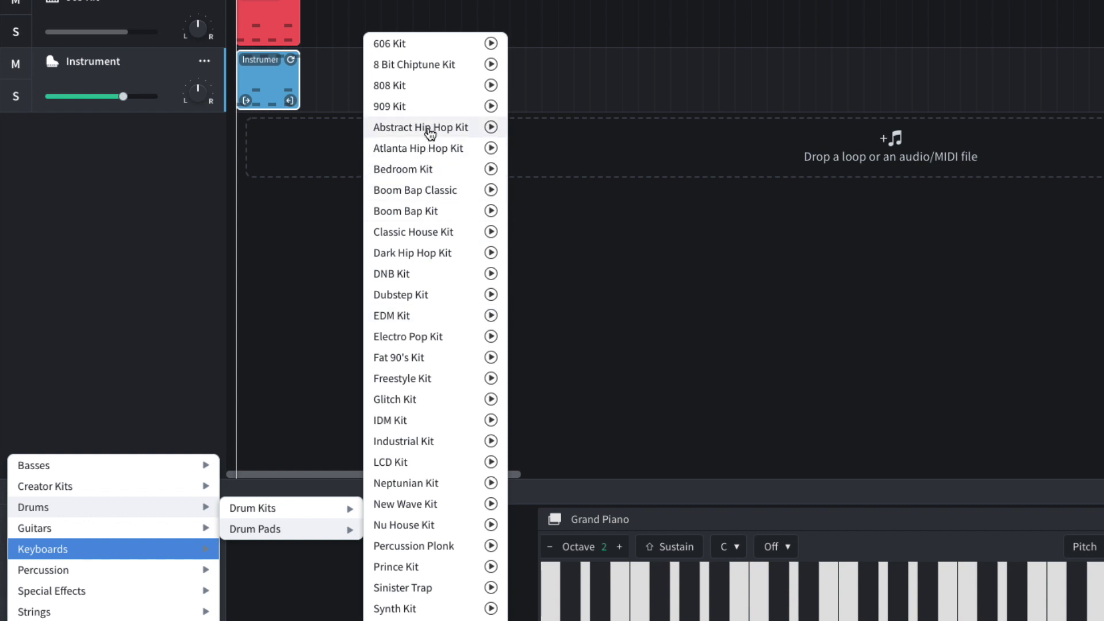
pyautogui.click(431, 132)
pyautogui.press('space')
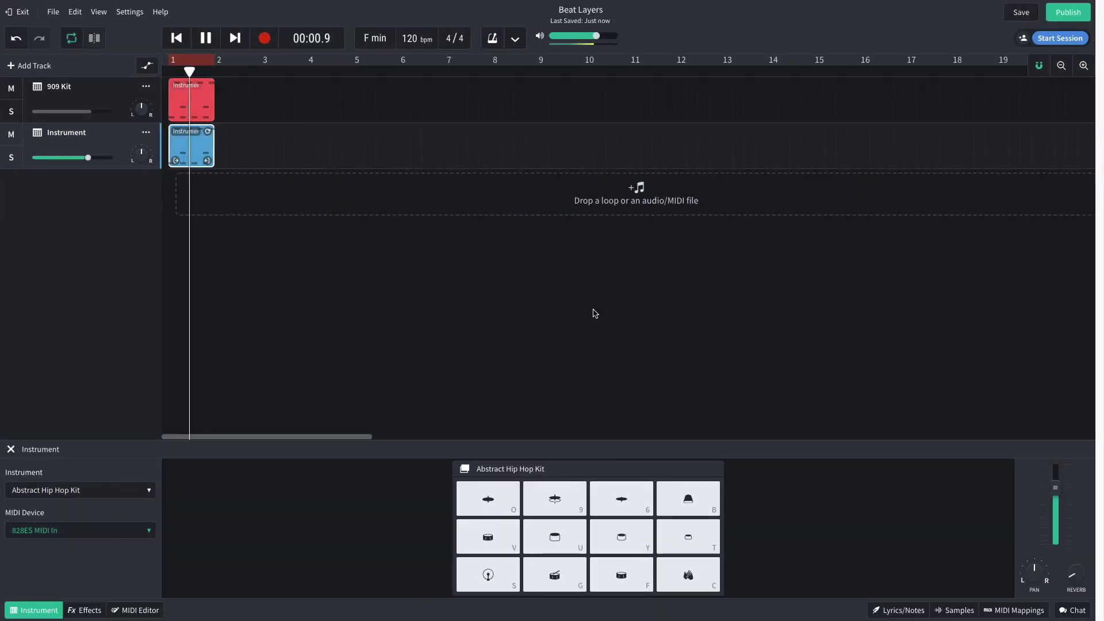
pyautogui.press('space')
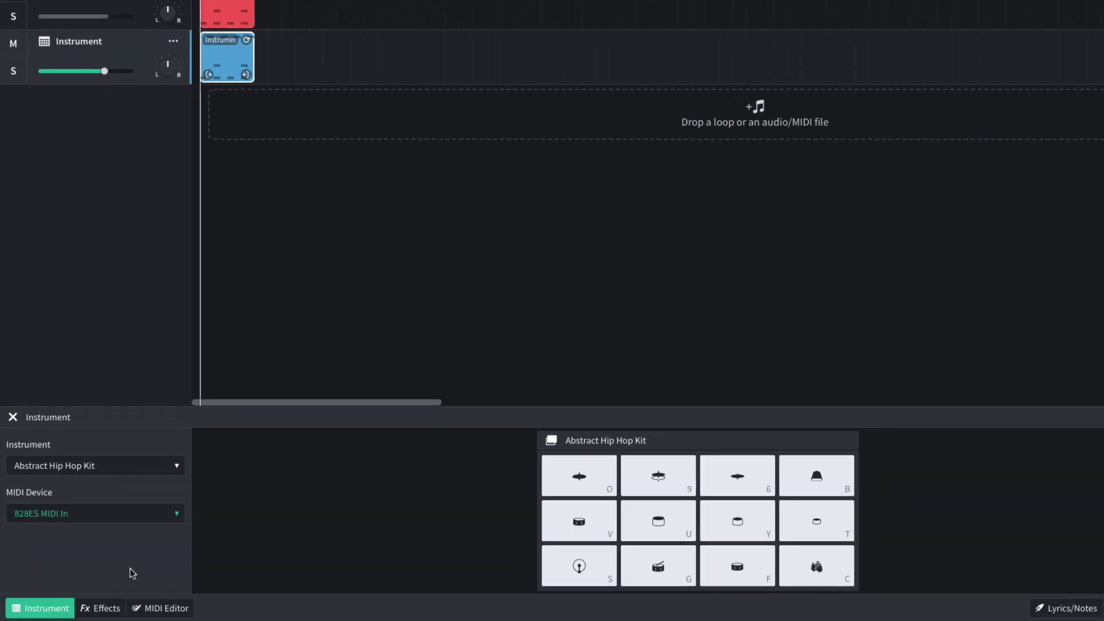
# Step: Add the BL Driver distortion effect to the Instrument track and raise its tone close to maximum
pyautogui.click(87, 611)
pyautogui.click(224, 531)
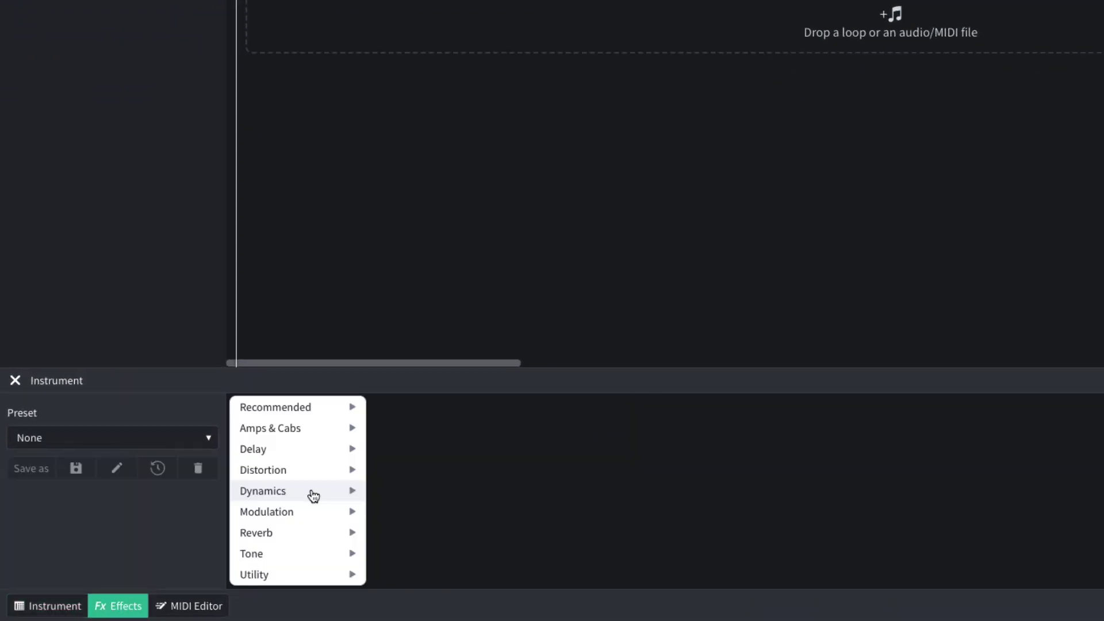
pyautogui.moveTo(328, 478)
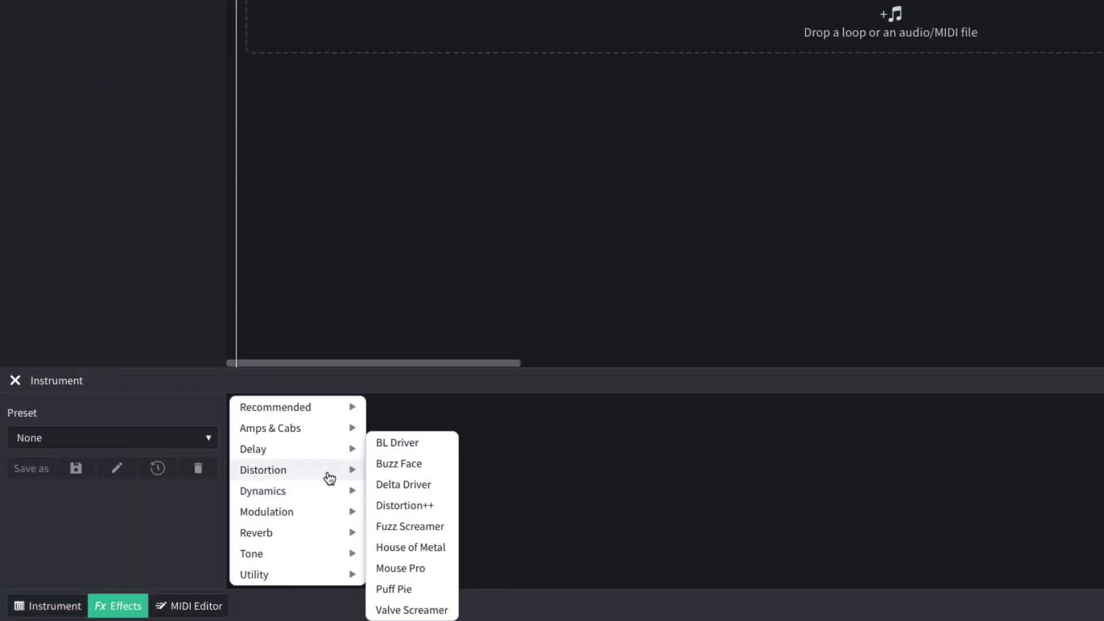
pyautogui.click(406, 446)
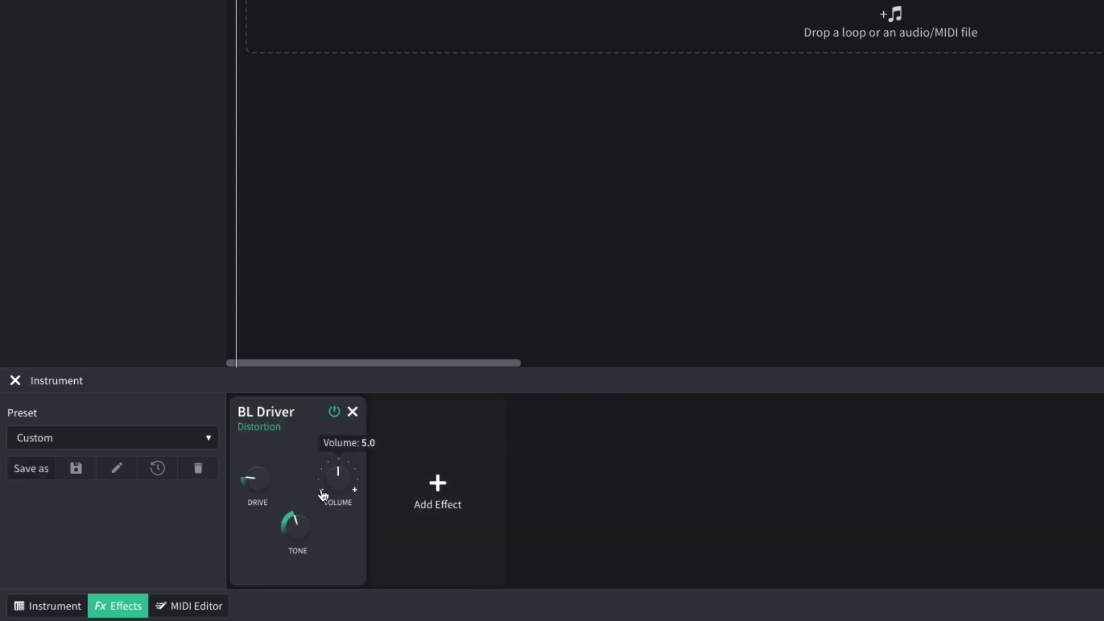
pyautogui.moveTo(296, 523); pyautogui.dragTo(305, 331)
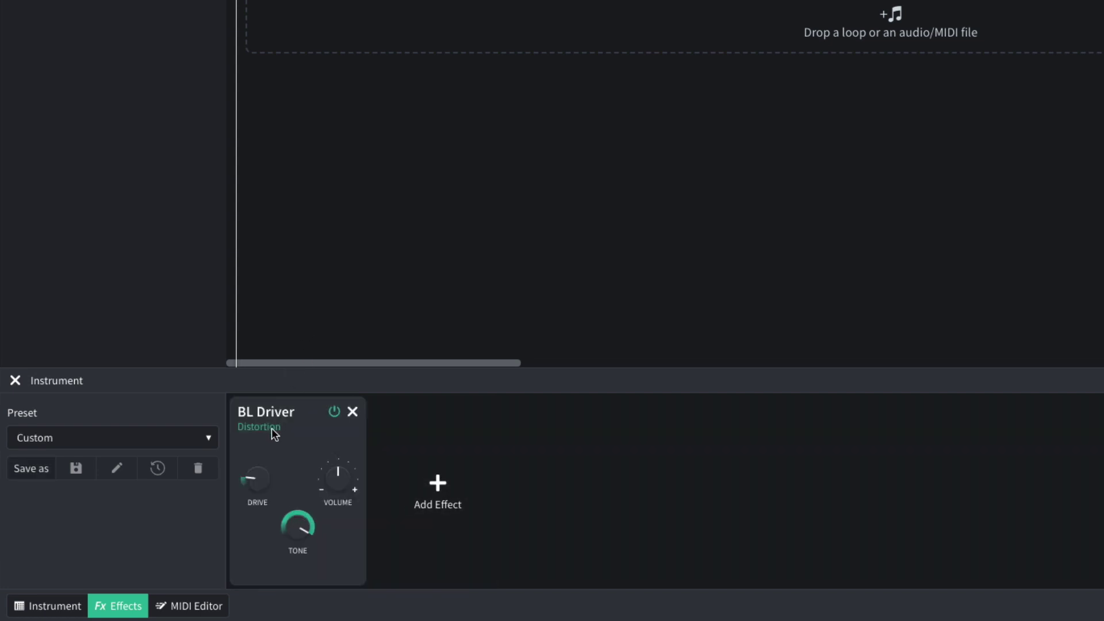
# Step: Lower the BL Driver's drive slightly and reduce its volume, and play the loop to check the sound
pyautogui.moveTo(257, 475)
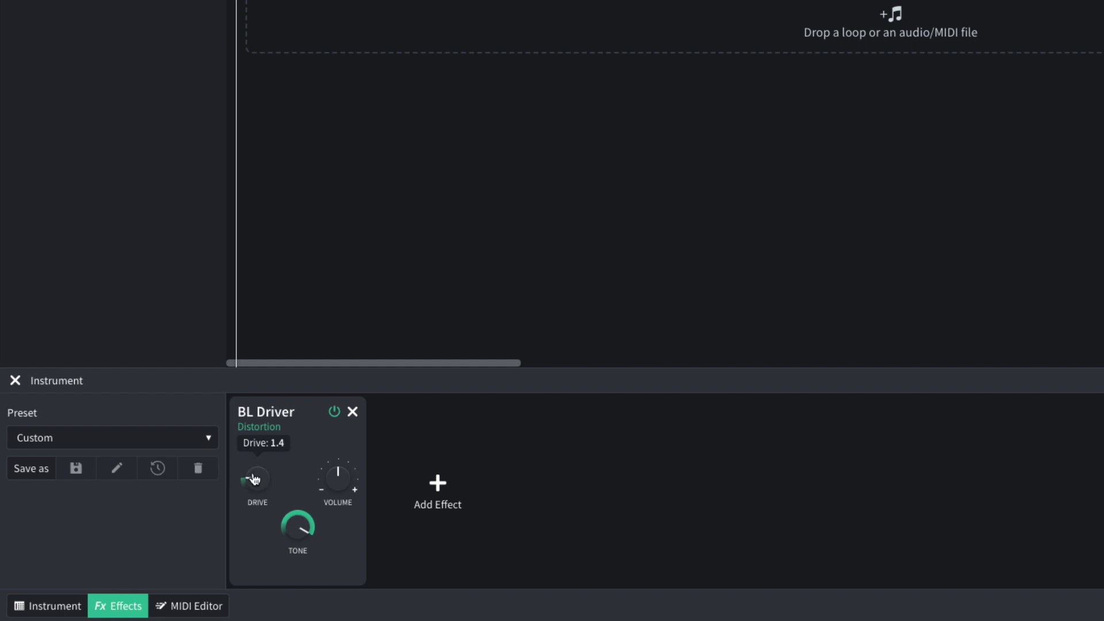
pyautogui.moveTo(333, 487)
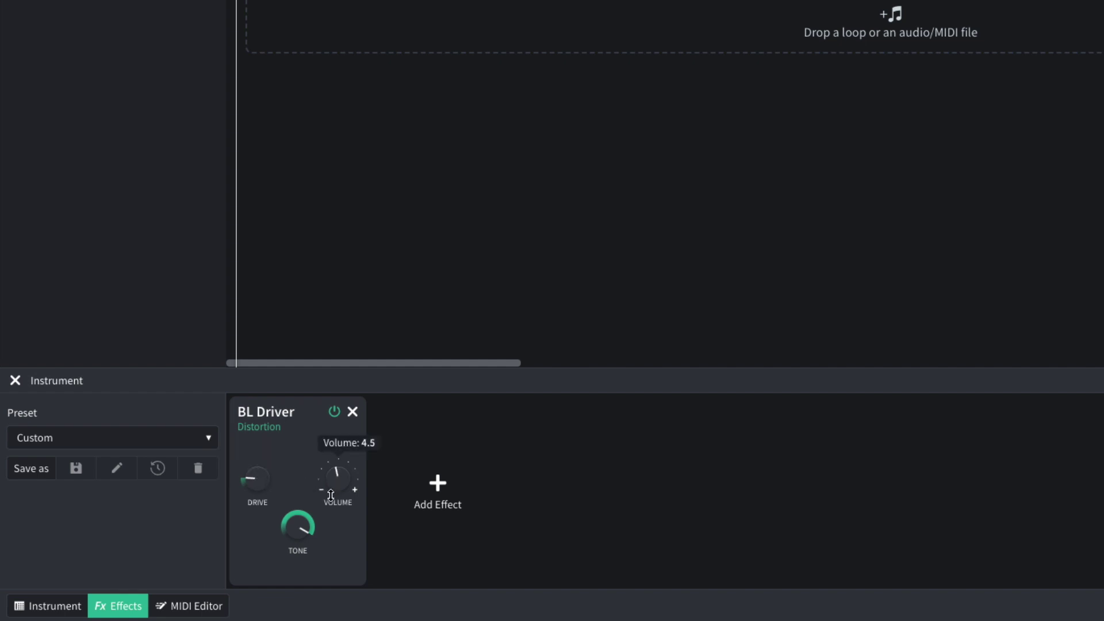
pyautogui.moveTo(329, 501); pyautogui.dragTo(329, 512)
pyautogui.press('space')
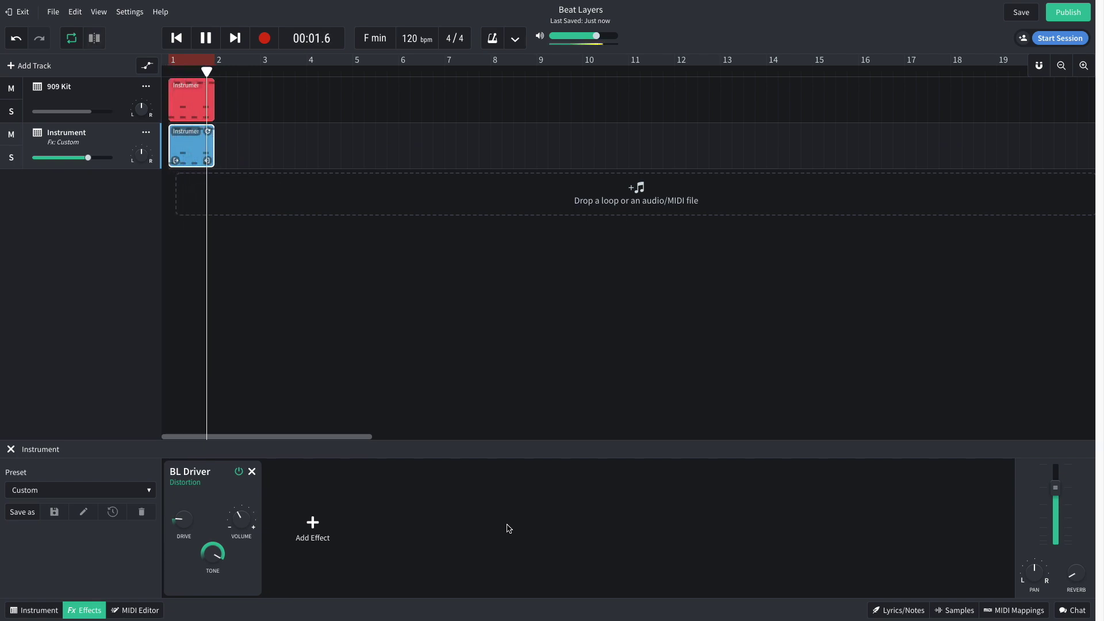
pyautogui.press('space')
pyautogui.click(471, 328)
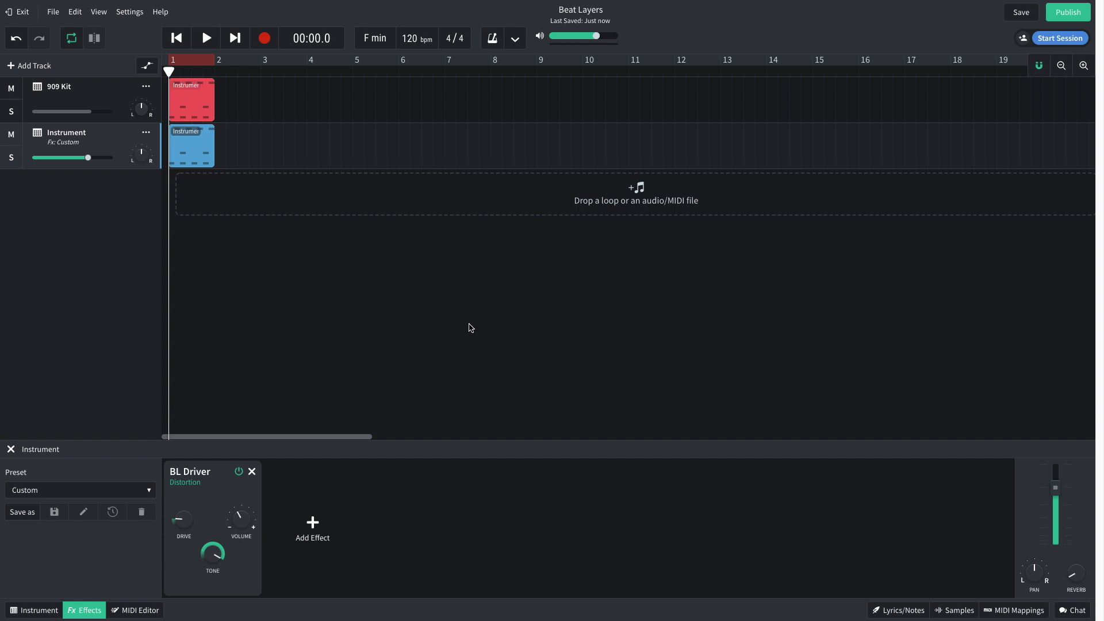
# Step: Add the BL 1176 compressor after the BL Driver and play the loop to hear its effect
pyautogui.click(312, 526)
pyautogui.moveTo(356, 530)
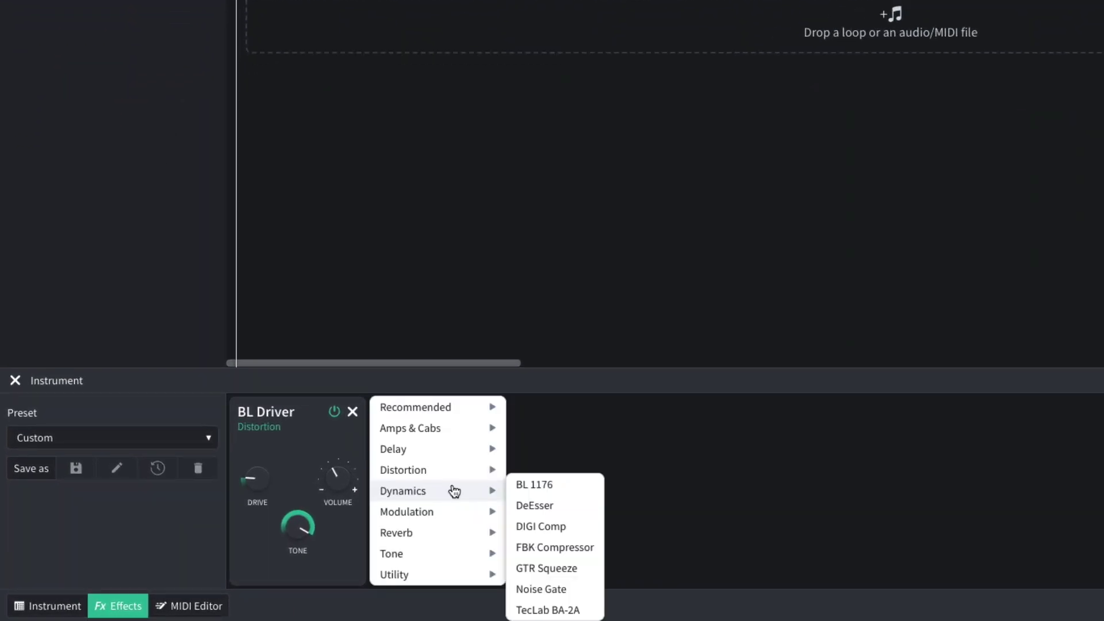
pyautogui.click(537, 489)
pyautogui.press('space')
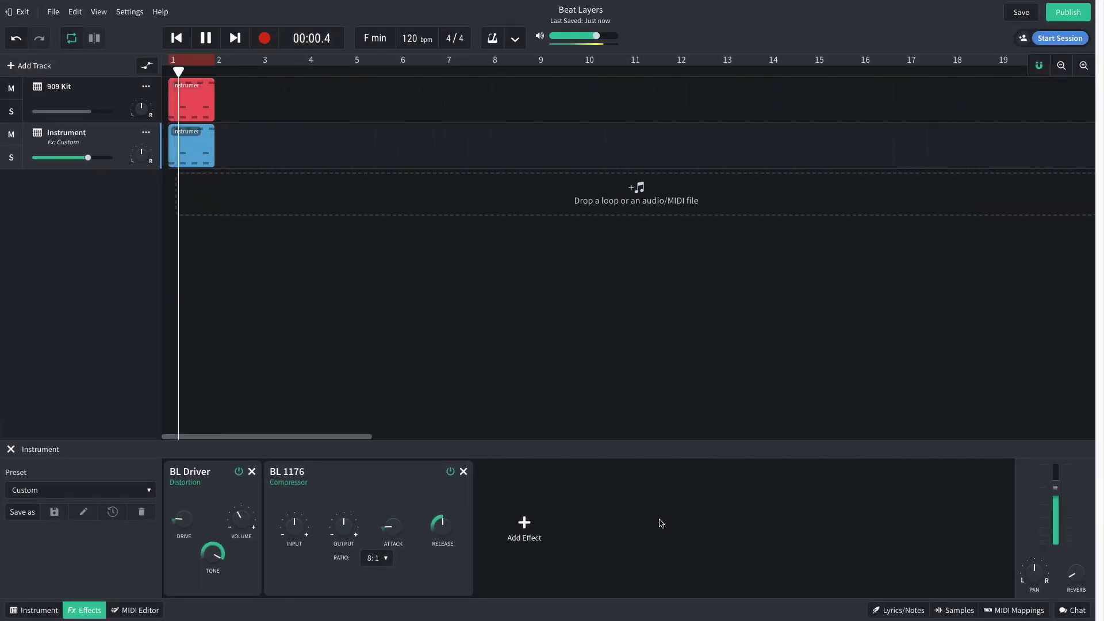
pyautogui.press('space')
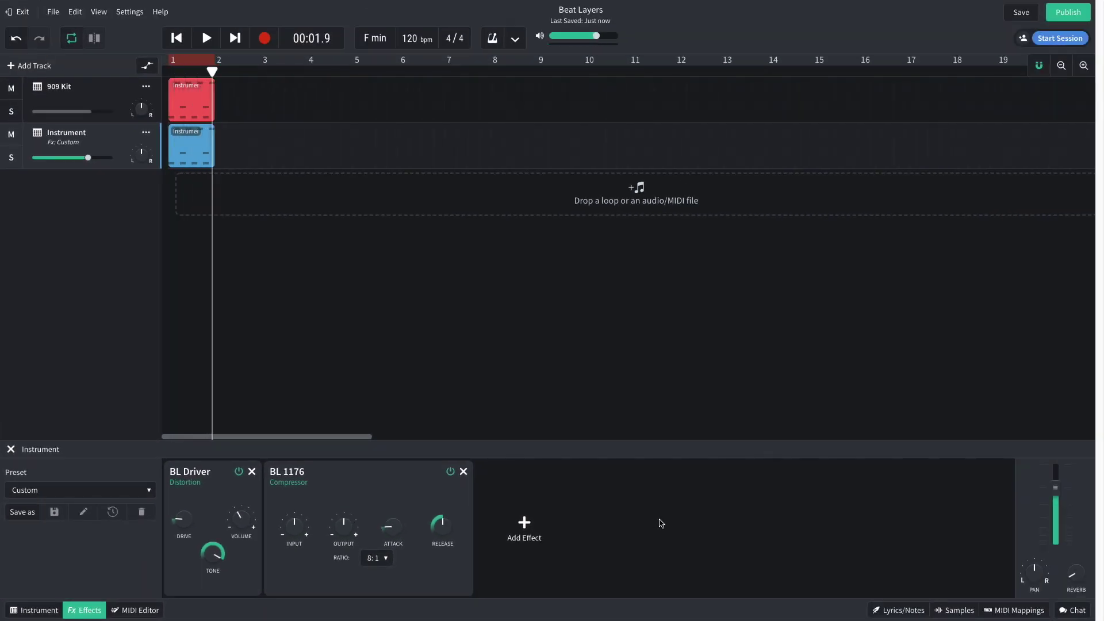
# Step: Lower the BL 1176 compressor's output to below -3.5 dB and check the balance during playback
pyautogui.moveTo(334, 524); pyautogui.dragTo(336, 546)
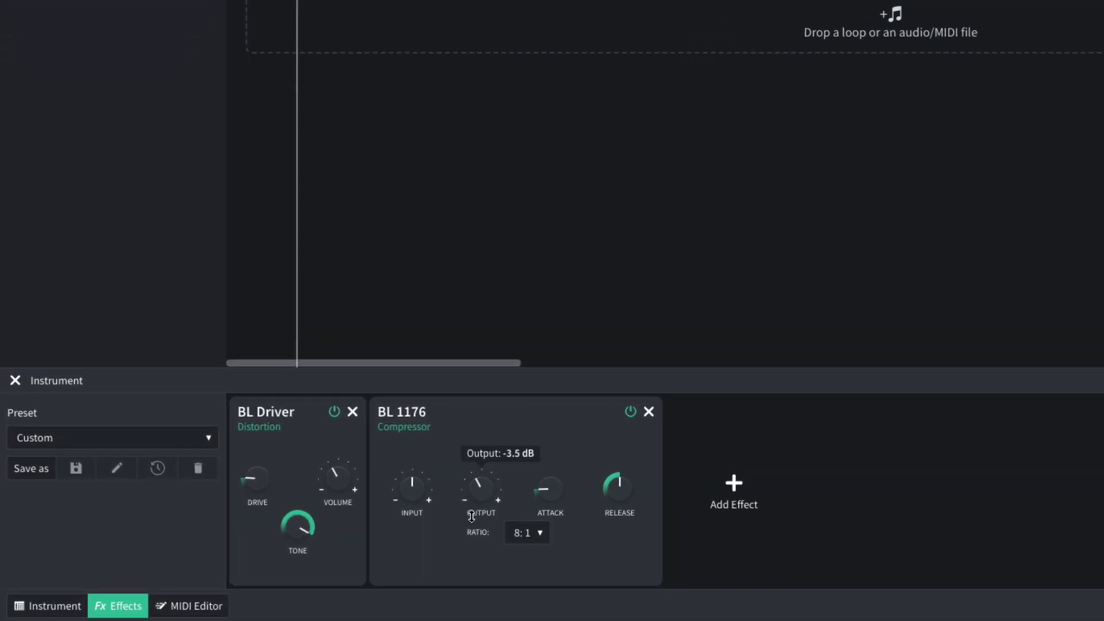
pyautogui.moveTo(472, 516); pyautogui.dragTo(458, 559)
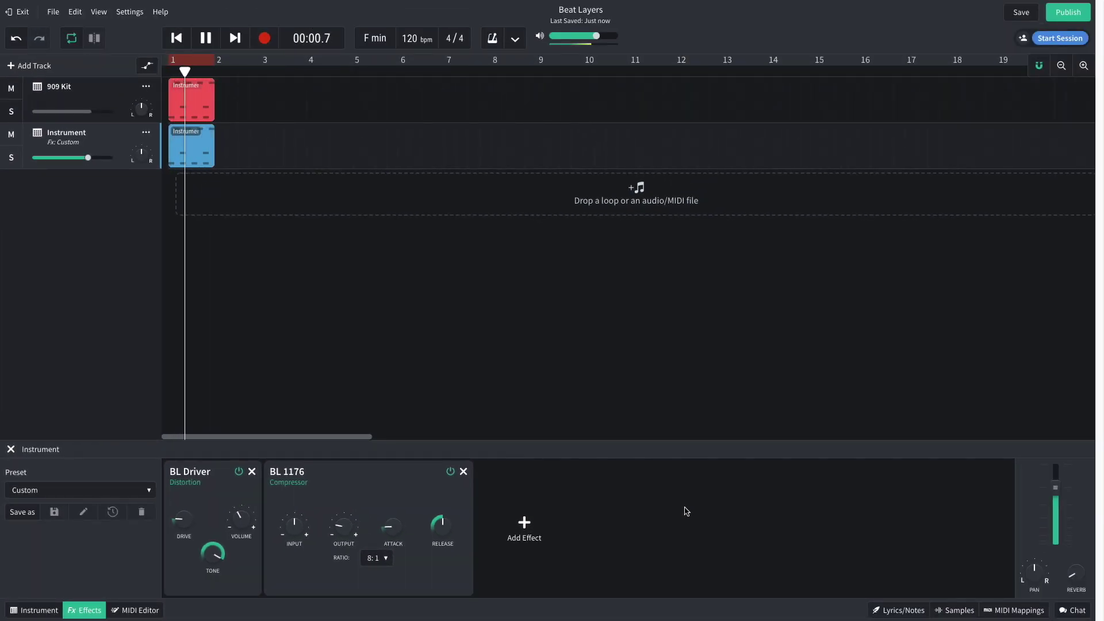
pyautogui.press('space')
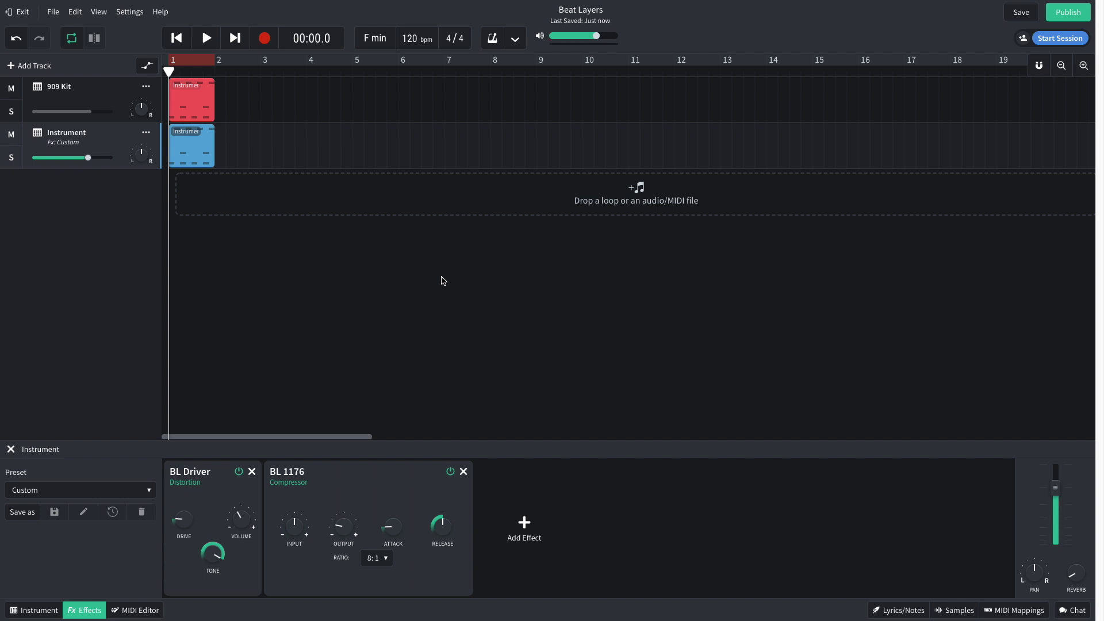
# Step: Freeze the 909 Kit track and the Instrument track
pyautogui.rightClick(103, 90)
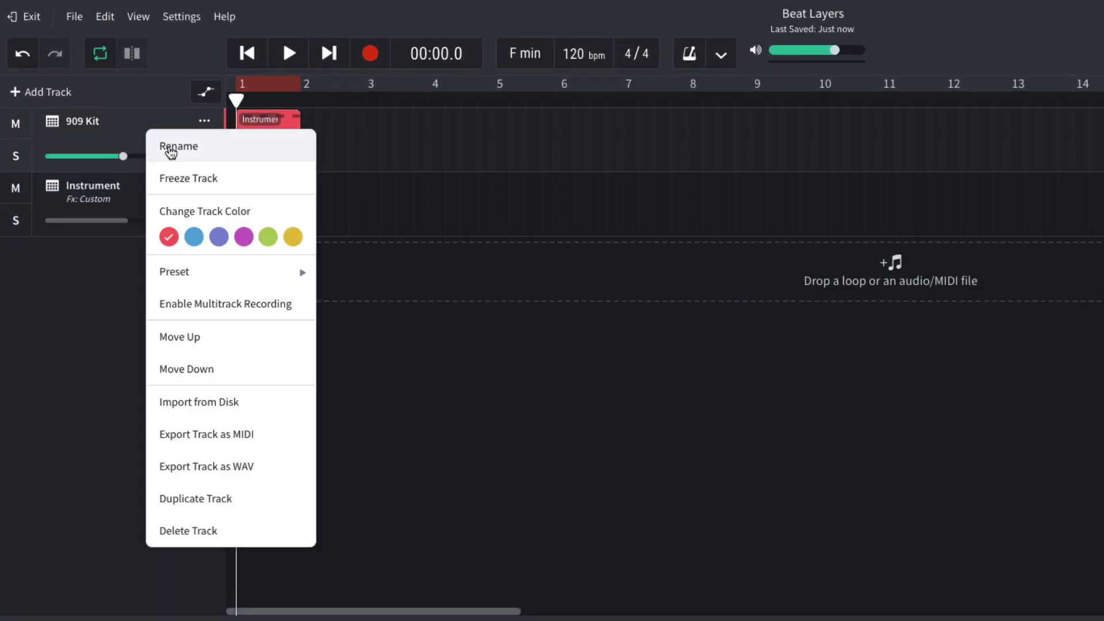
pyautogui.click(178, 175)
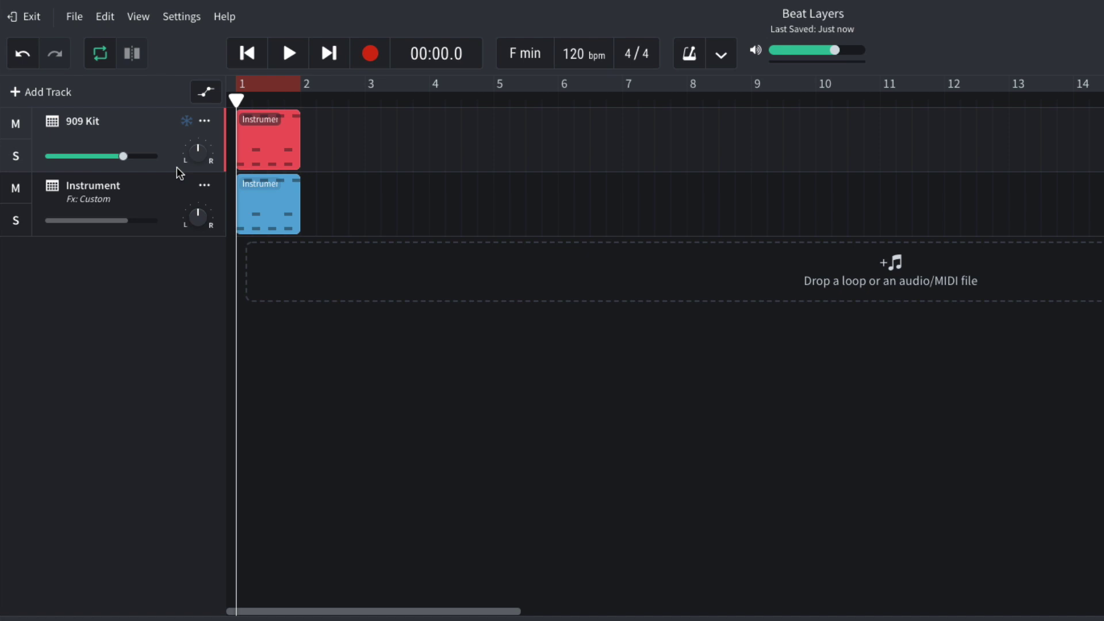
pyautogui.rightClick(159, 190)
pyautogui.click(193, 240)
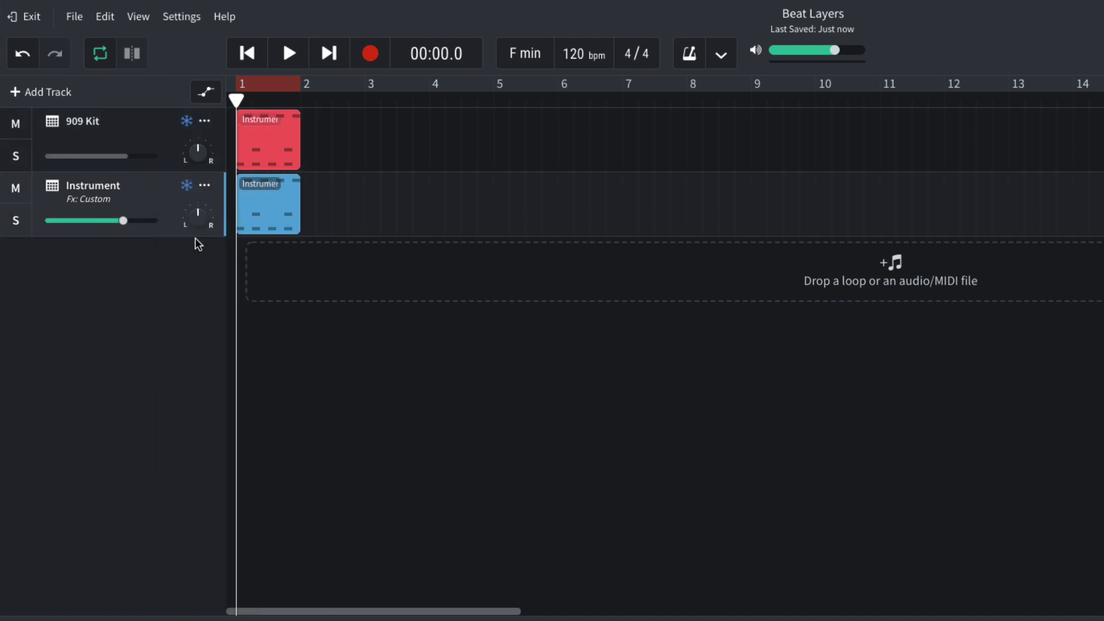
# Step: Play the frozen drum layers, return the playhead to the start and close the effects view
pyautogui.press('space')
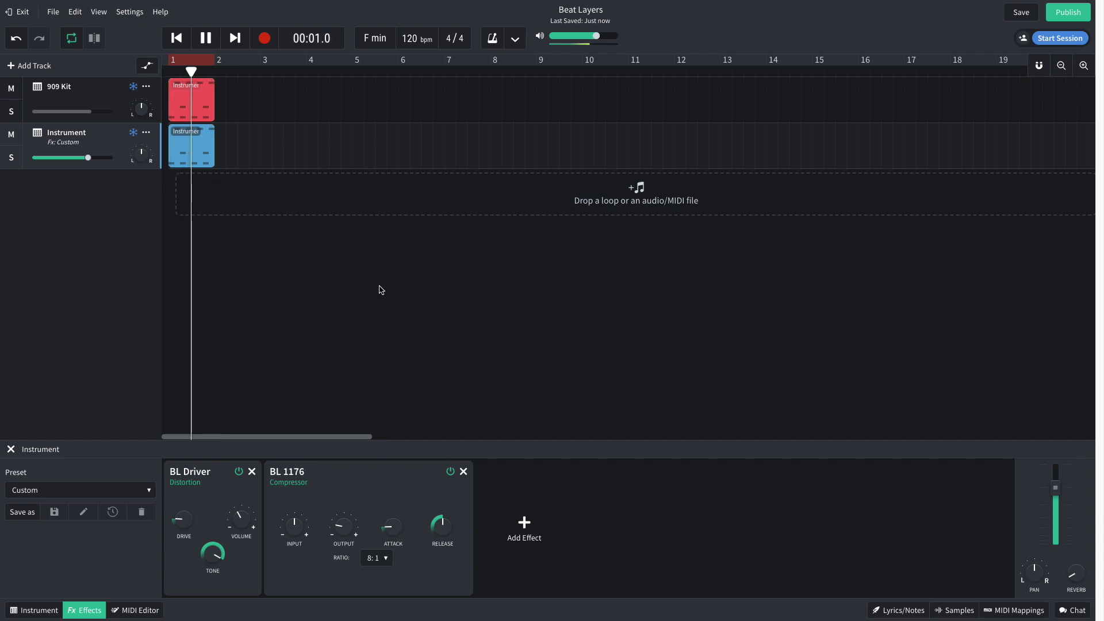
pyautogui.press('space')
pyautogui.press('Return')
pyautogui.press('e')
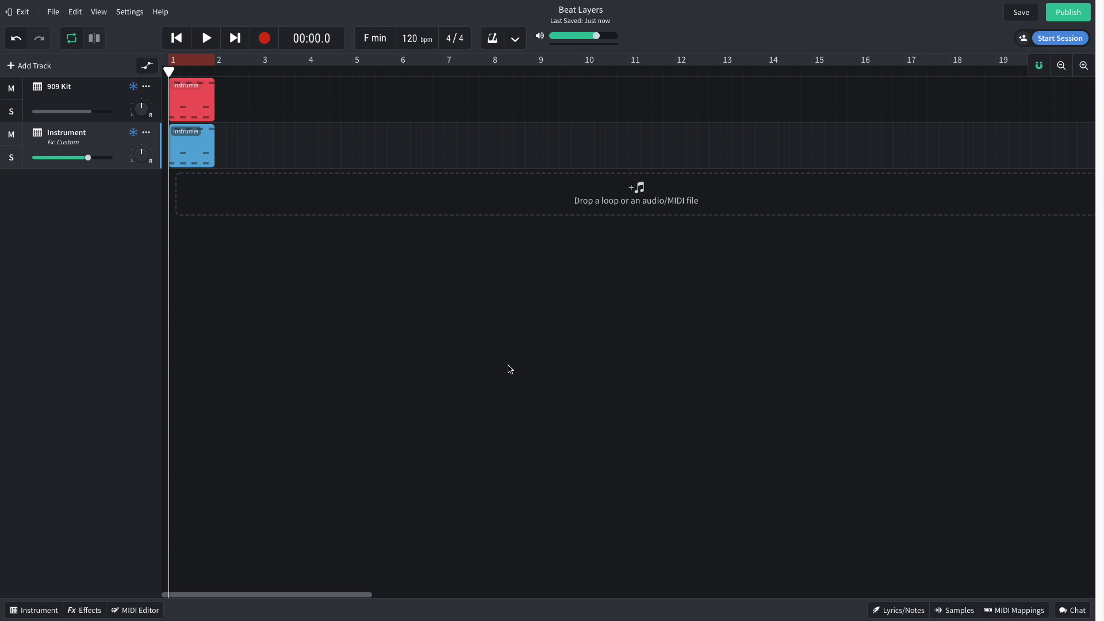
# Step: Download the mixdown of the layered drums in WAV format
pyautogui.click(55, 13)
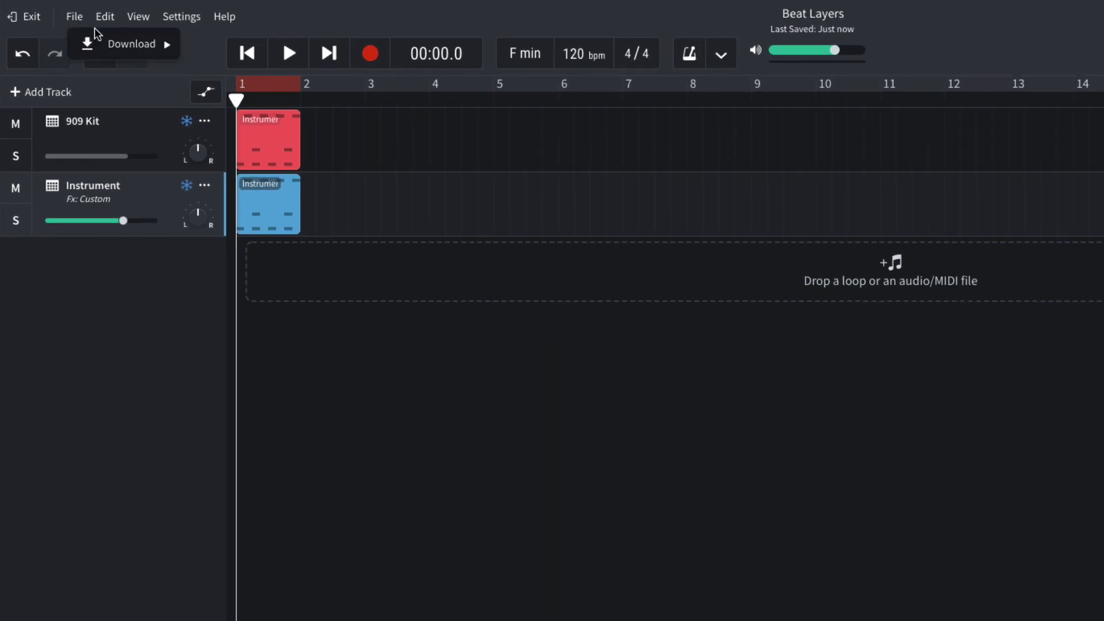
pyautogui.moveTo(127, 43)
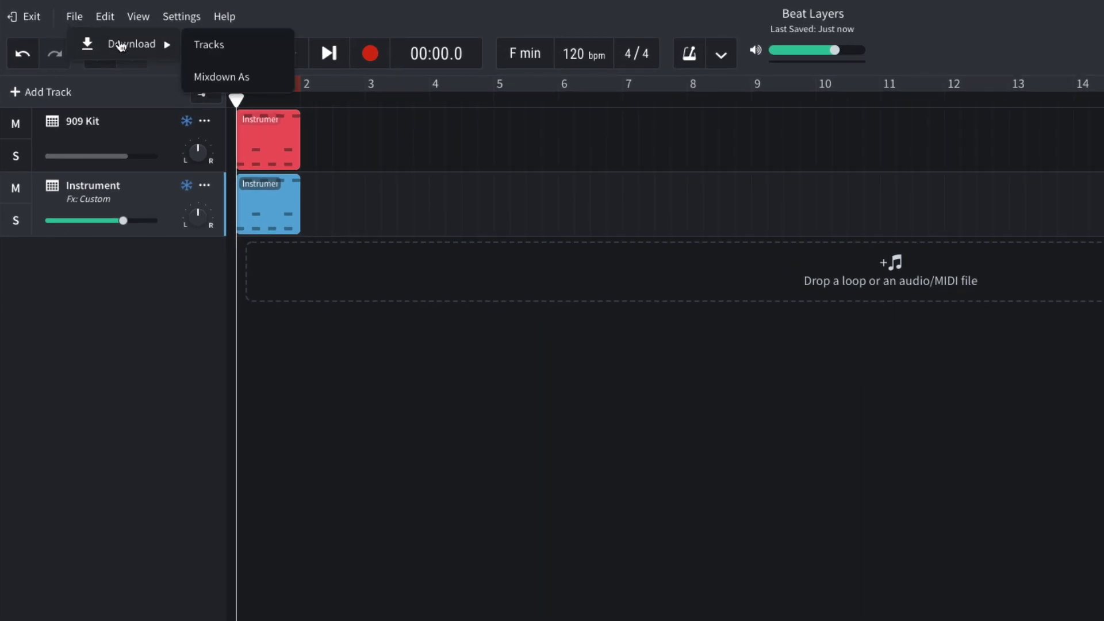
pyautogui.click(266, 80)
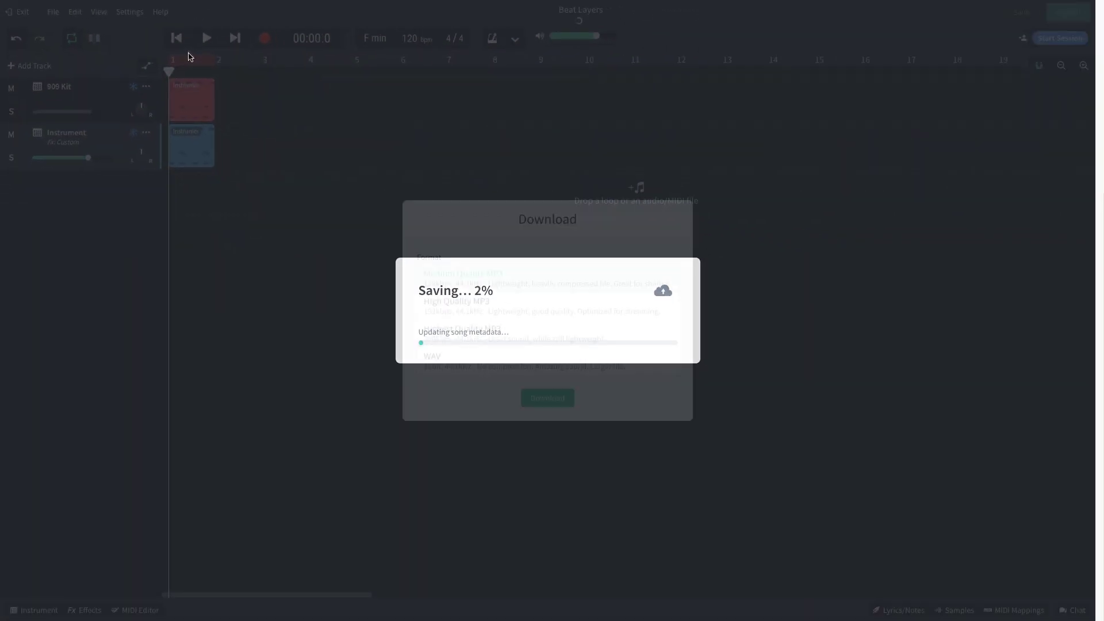
pyautogui.click(442, 367)
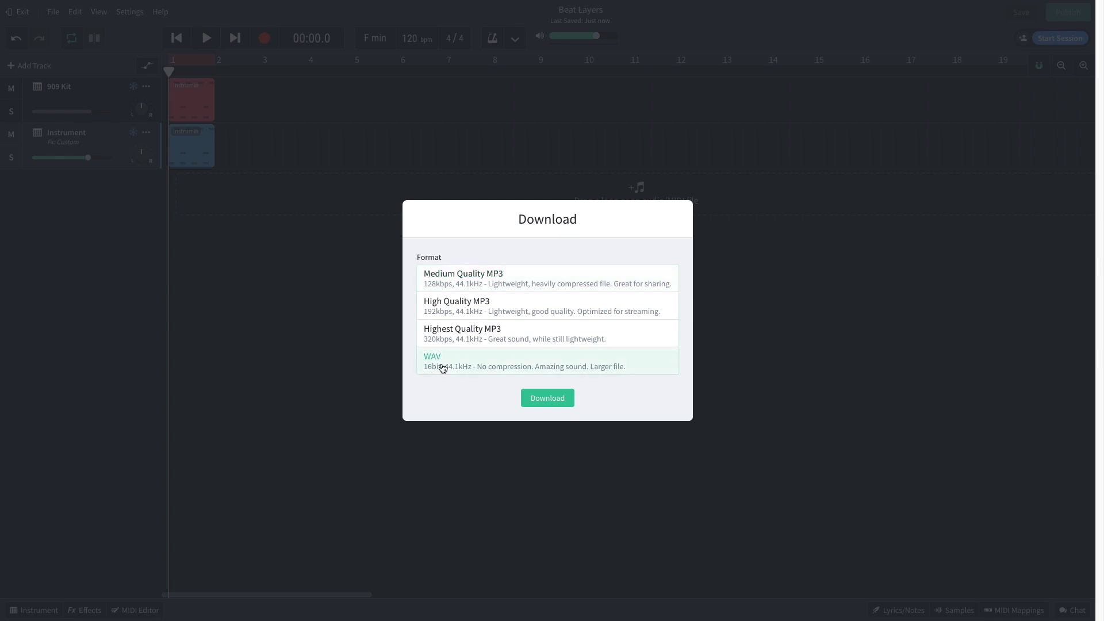
pyautogui.click(531, 399)
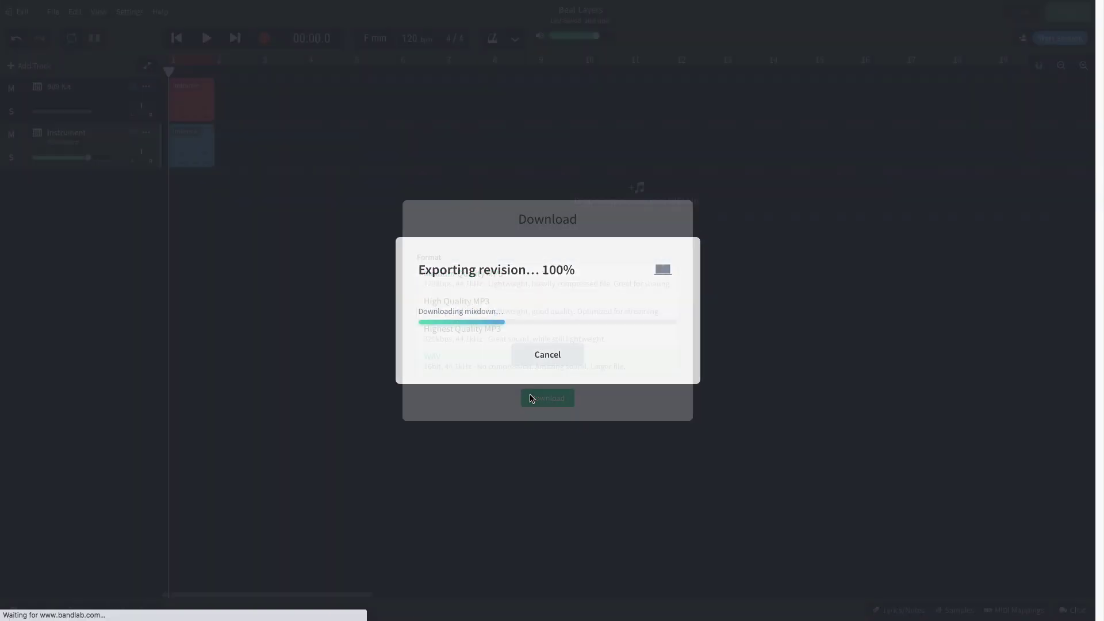
# Step: Import Layered Drums.wav onto a new track at bar 1 and mute the 909 Kit and Instrument tracks
pyautogui.moveTo(69, 614); pyautogui.dragTo(203, 196)
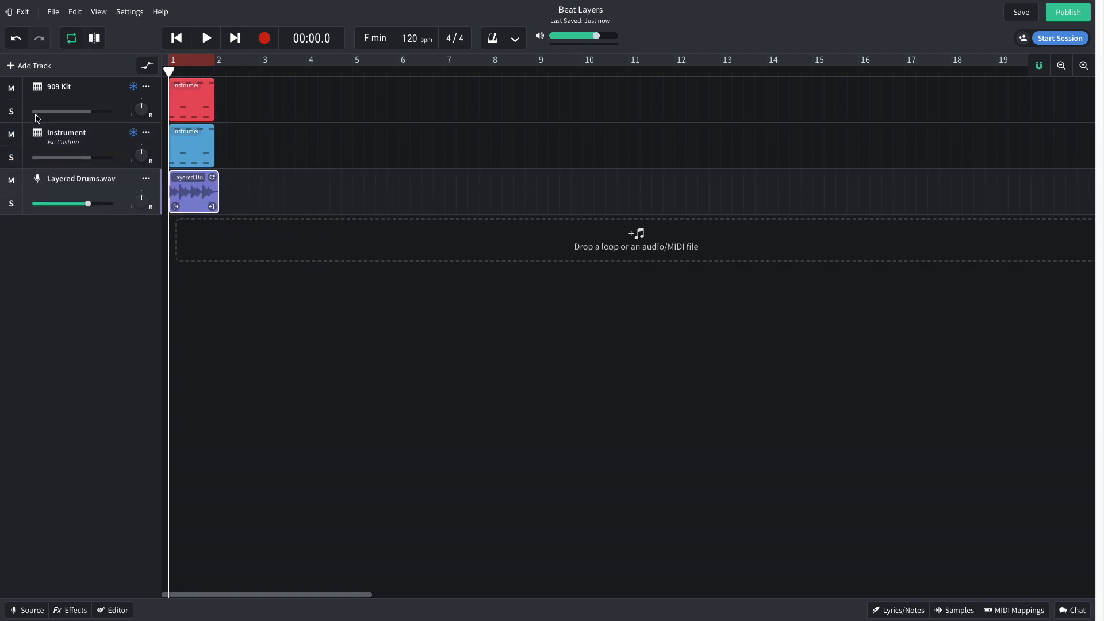
pyautogui.click(10, 87)
pyautogui.click(10, 135)
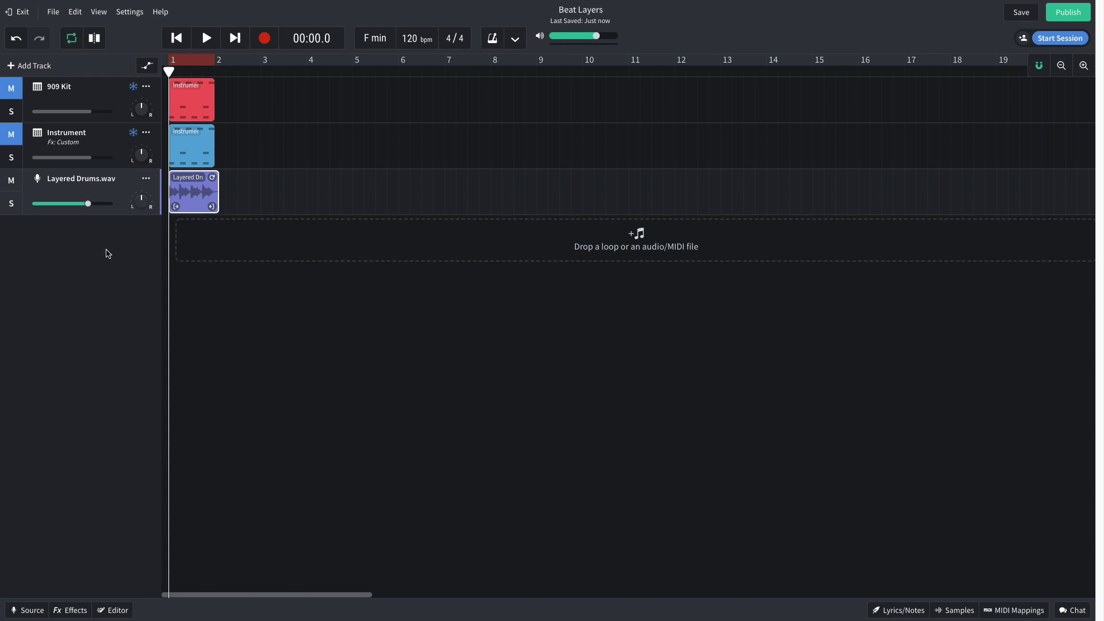
# Step: Play the imported Layered Drums.wav loop on its own and return the playhead to the start
pyautogui.press('space')
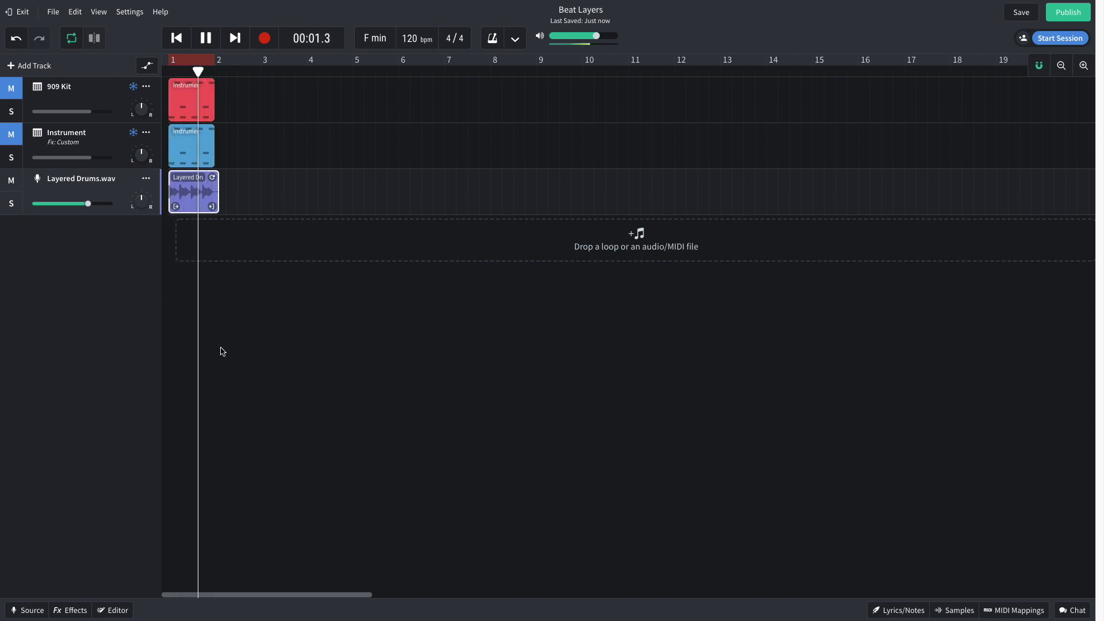
pyautogui.press('space')
pyautogui.press('Return')
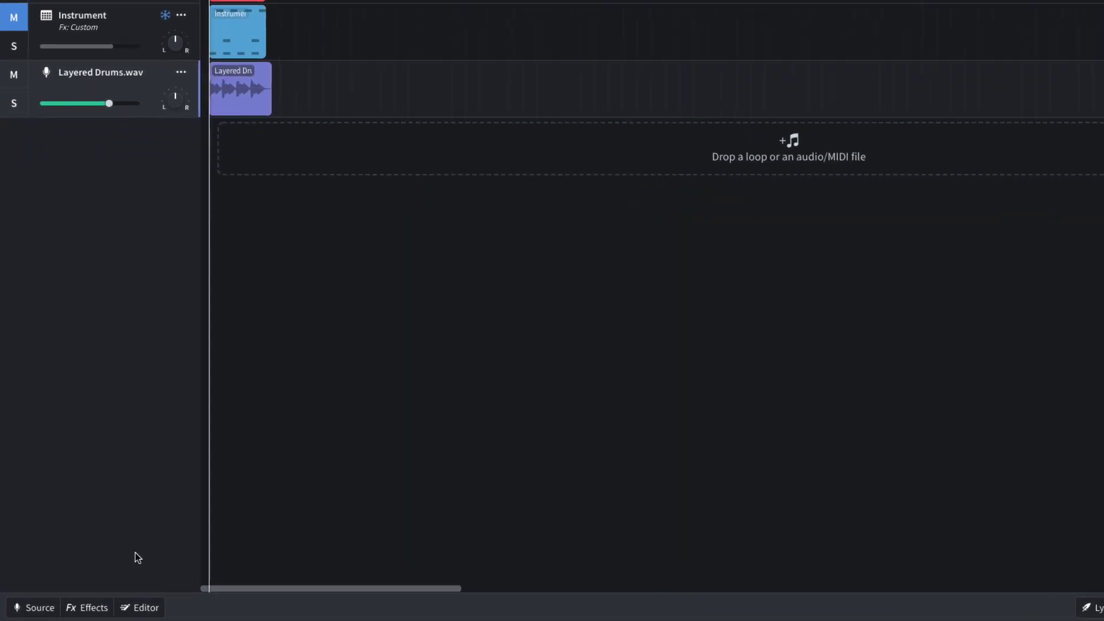
# Step: Add the TecLab BA-2A compressor to the Layered Drums.wav track, raise its peak reduction and gain, and play the result
pyautogui.click(97, 608)
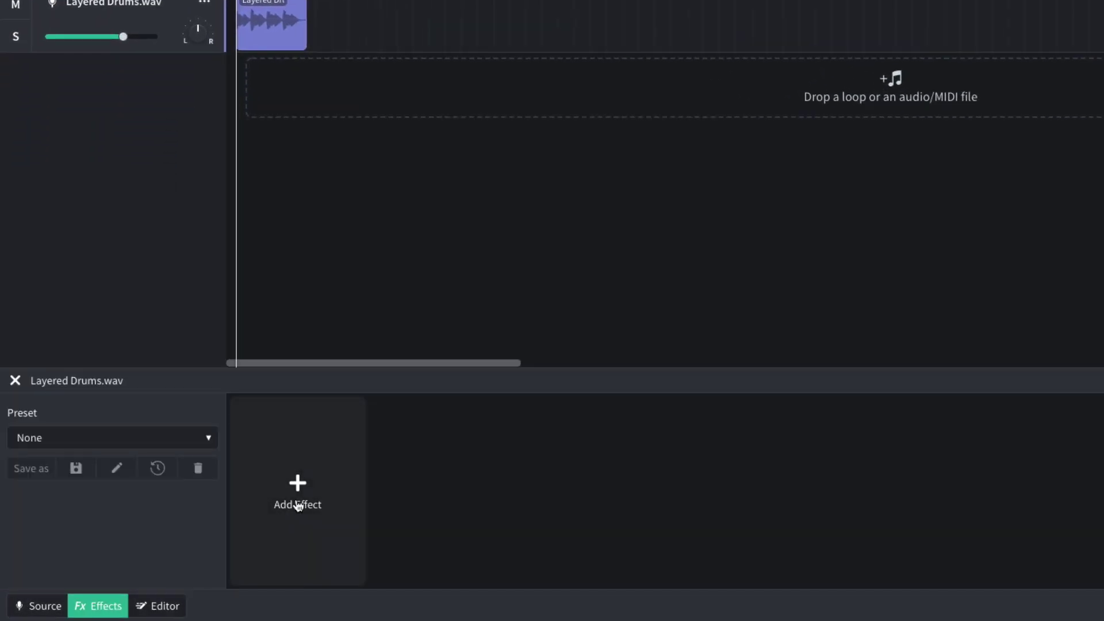
pyautogui.click(298, 506)
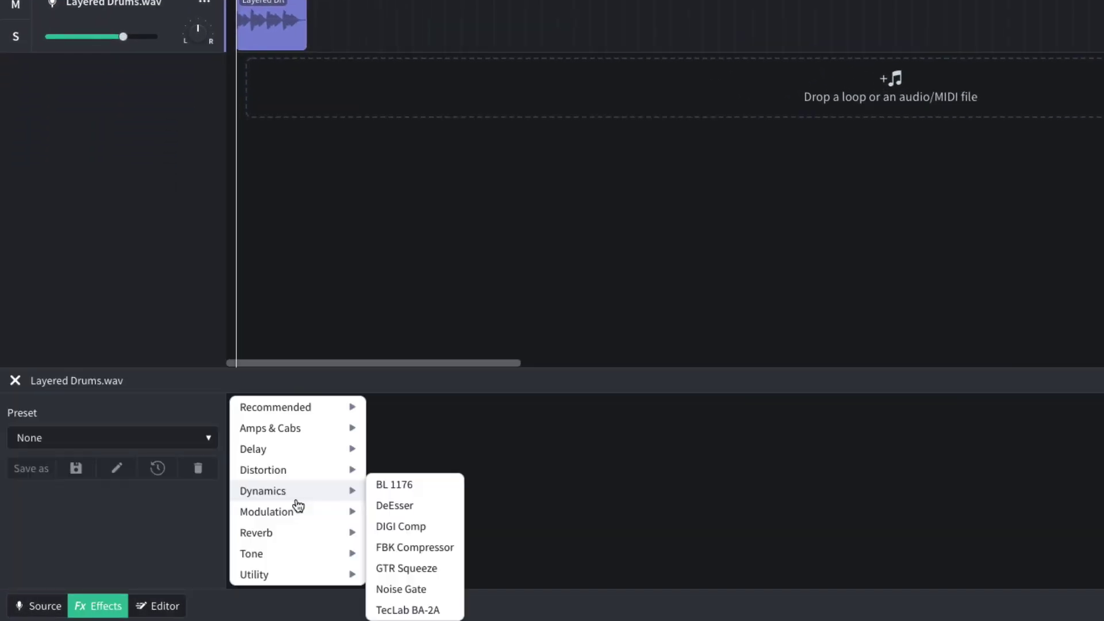
pyautogui.click(423, 611)
pyautogui.moveTo(362, 488)
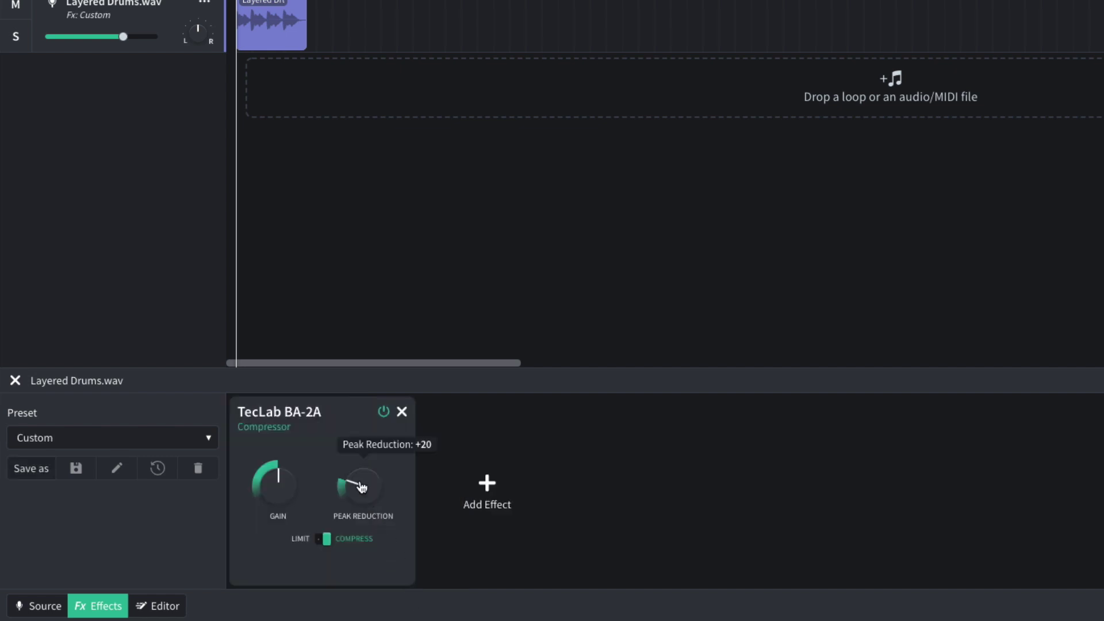
pyautogui.moveTo(361, 486); pyautogui.dragTo(356, 350)
pyautogui.moveTo(284, 485); pyautogui.dragTo(282, 421)
pyautogui.press('space')
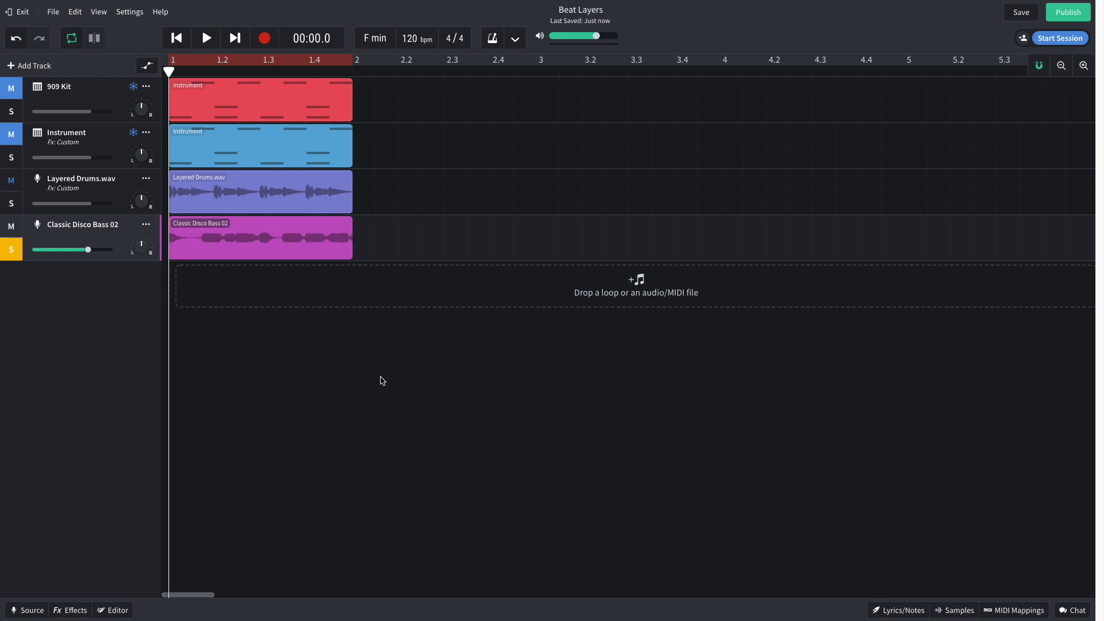
# Step: Play the soloed Classic Disco Bass 02 loop and return the playhead to the start
pyautogui.press('space')
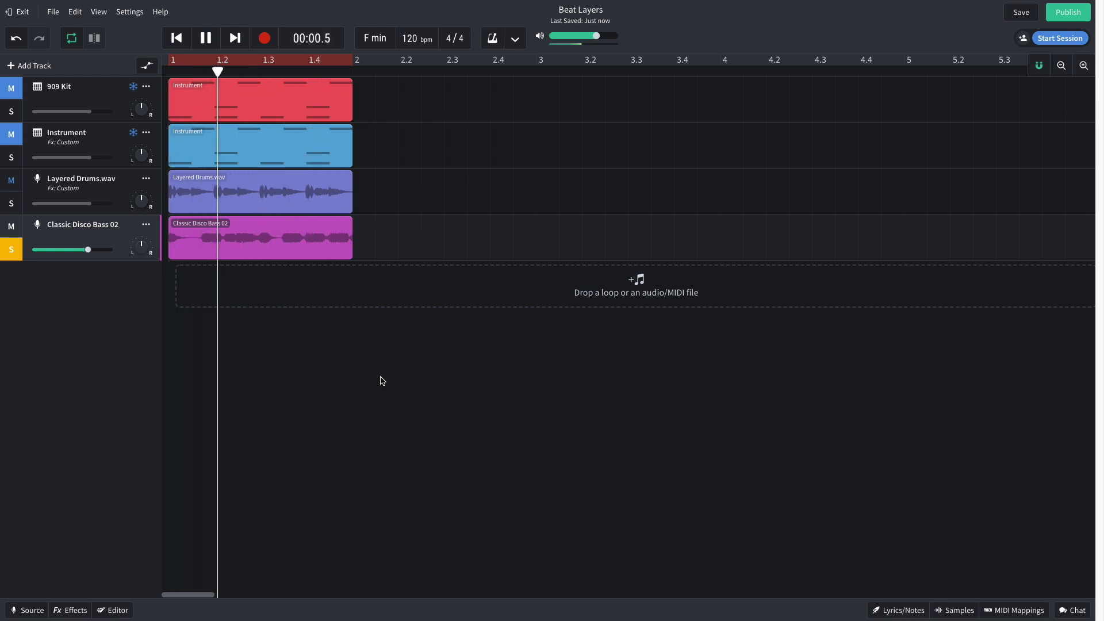
pyautogui.press('space')
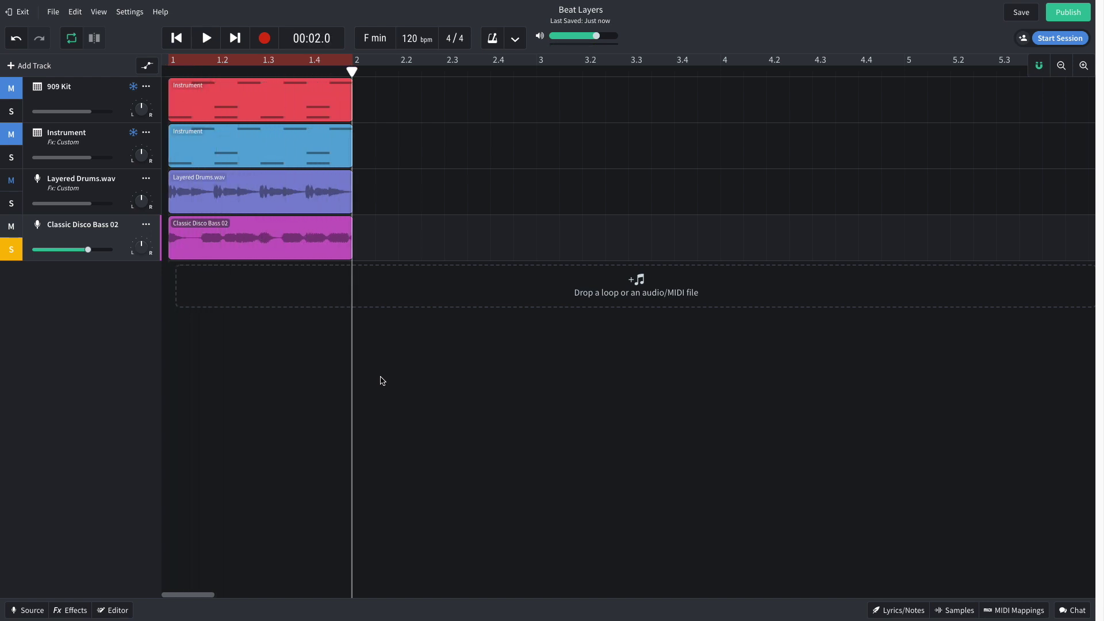
pyautogui.press('Return')
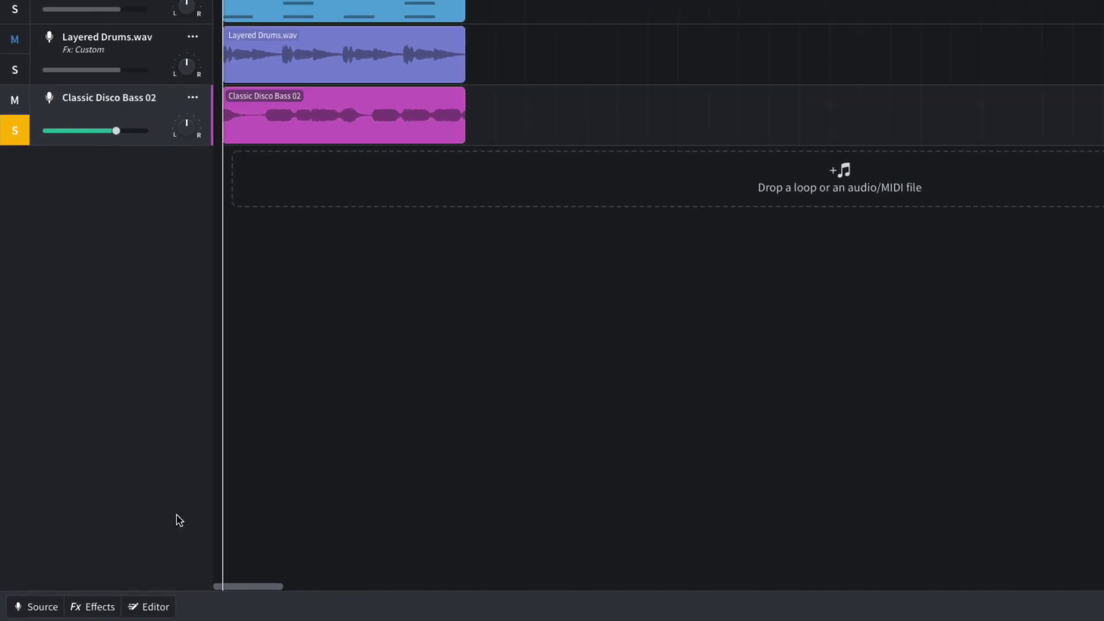
# Step: Add the Dual Octaver modulation effect to the Classic Disco Bass 02 track
pyautogui.click(70, 610)
pyautogui.click(283, 498)
pyautogui.moveTo(284, 498)
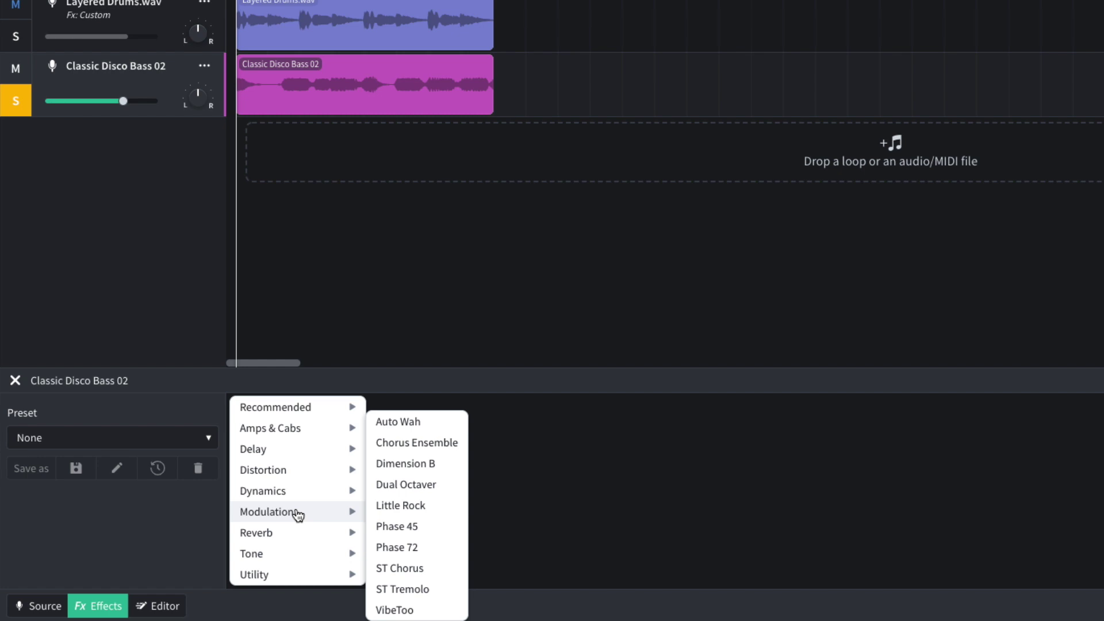
pyautogui.click(406, 485)
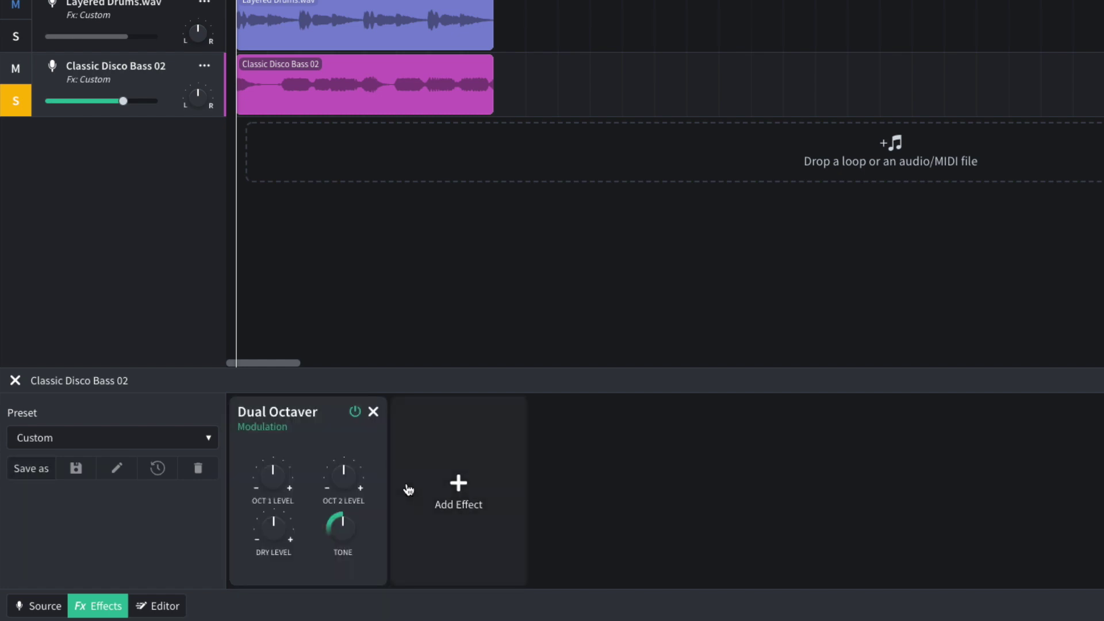
# Step: Turn the Dual Octaver's Oct 1, Oct 2 and dry levels down to minimum
pyautogui.moveTo(276, 481)
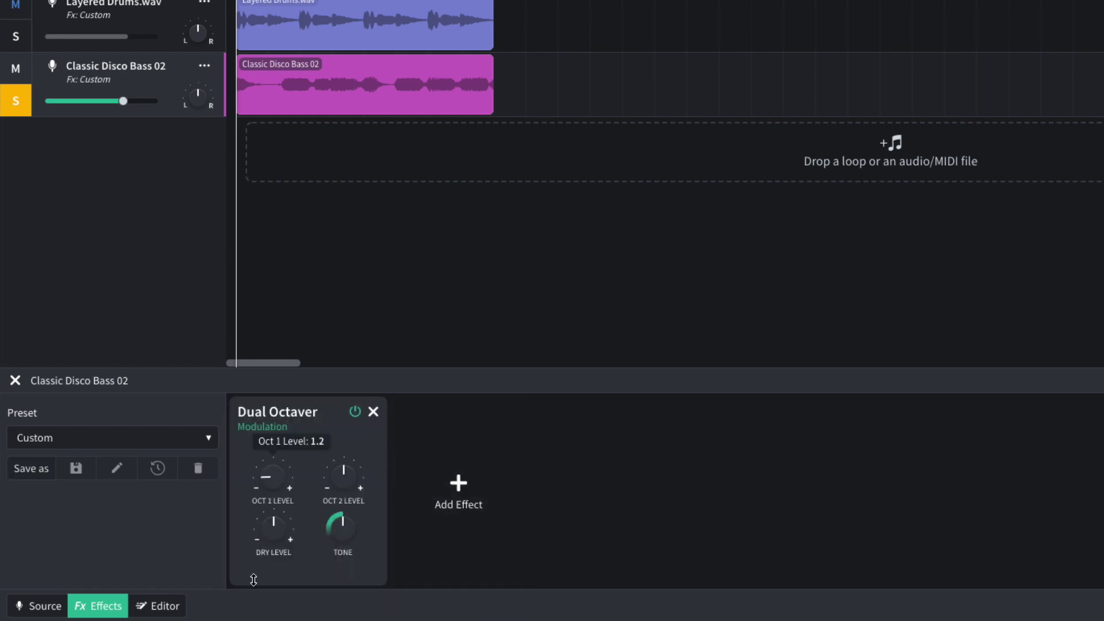
pyautogui.moveTo(345, 476); pyautogui.dragTo(343, 508)
pyautogui.moveTo(279, 533)
pyautogui.moveTo(269, 543); pyautogui.dragTo(261, 583)
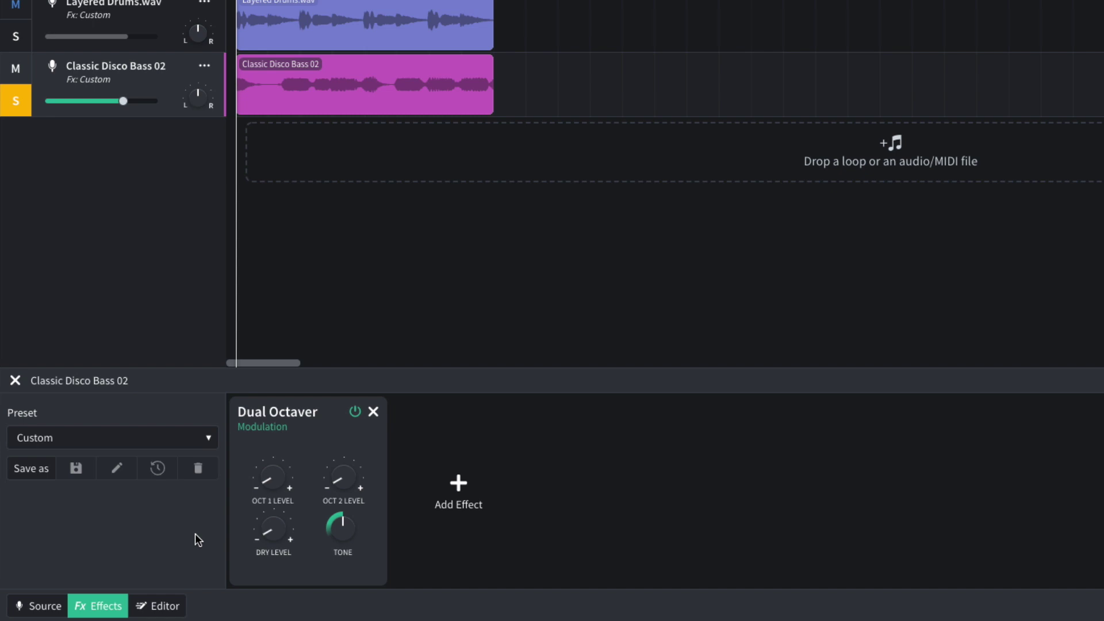
# Step: Play the bass and sweep the Dual Octaver's Oct 1 level up and back to minimum, keeping Oct 2 at minimum
pyautogui.press('space')
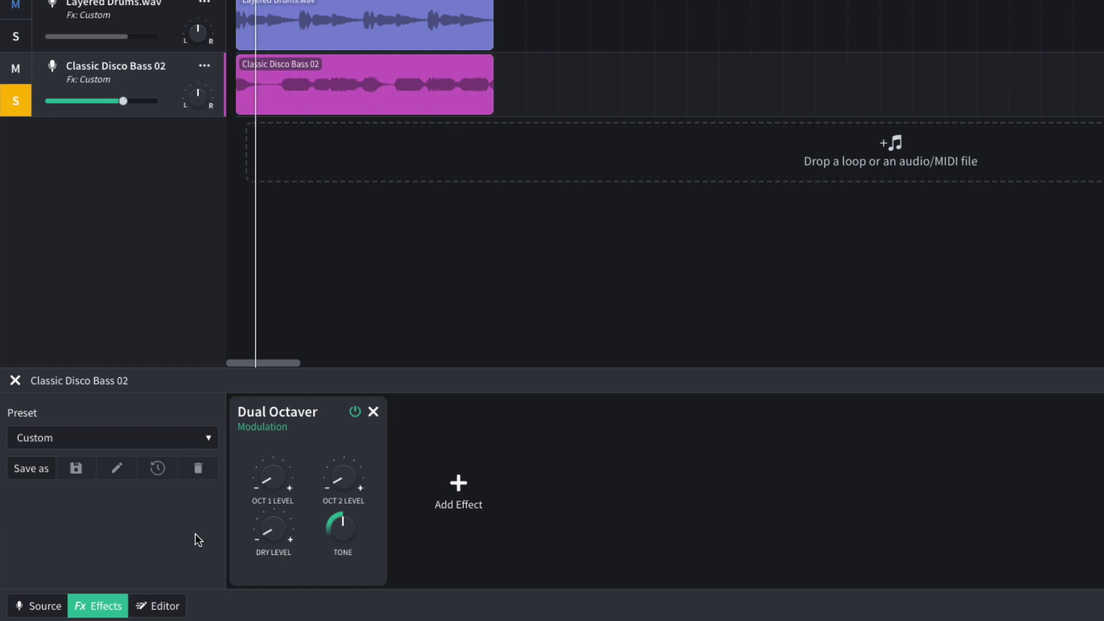
pyautogui.moveTo(266, 486); pyautogui.dragTo(289, 348)
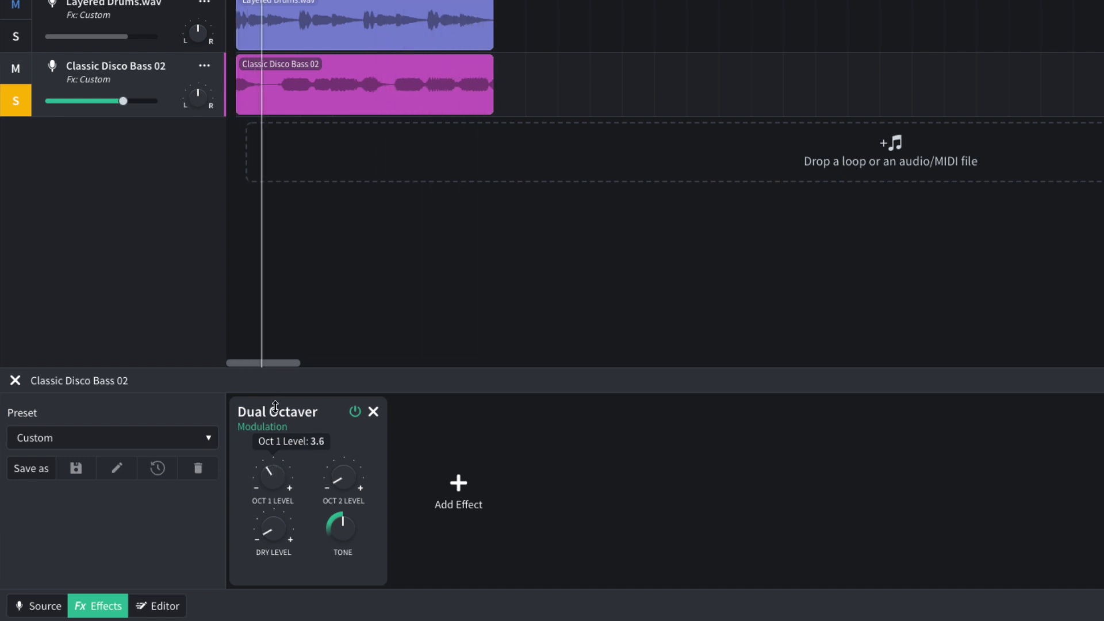
pyautogui.moveTo(289, 347); pyautogui.dragTo(274, 515)
pyautogui.moveTo(340, 479); pyautogui.dragTo(309, 567)
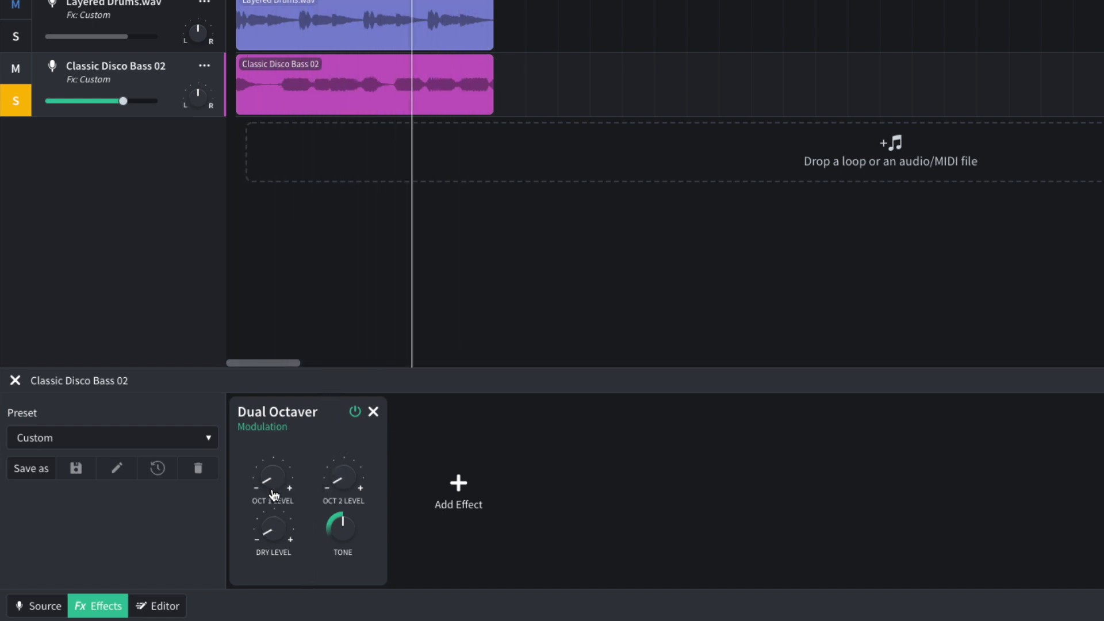
# Step: Raise the Dual Octaver's Oct 1 level to maximum, lower the tone and bring up the dry level during playback
pyautogui.moveTo(270, 476)
pyautogui.moveTo(272, 464); pyautogui.dragTo(284, 184)
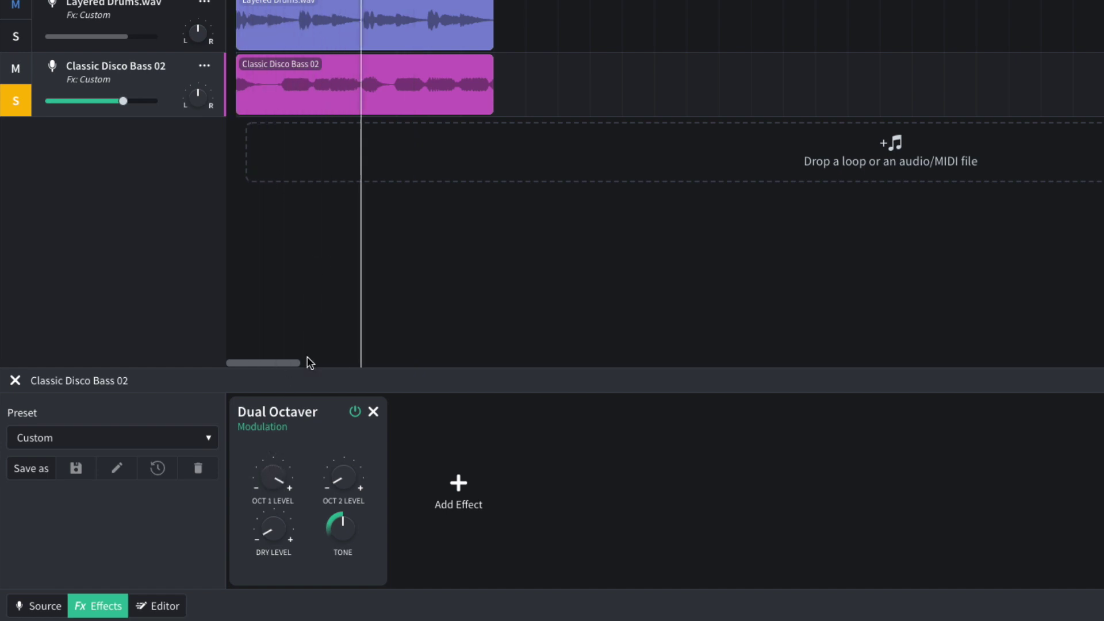
pyautogui.moveTo(341, 528); pyautogui.dragTo(325, 603)
pyautogui.moveTo(279, 557); pyautogui.dragTo(304, 415)
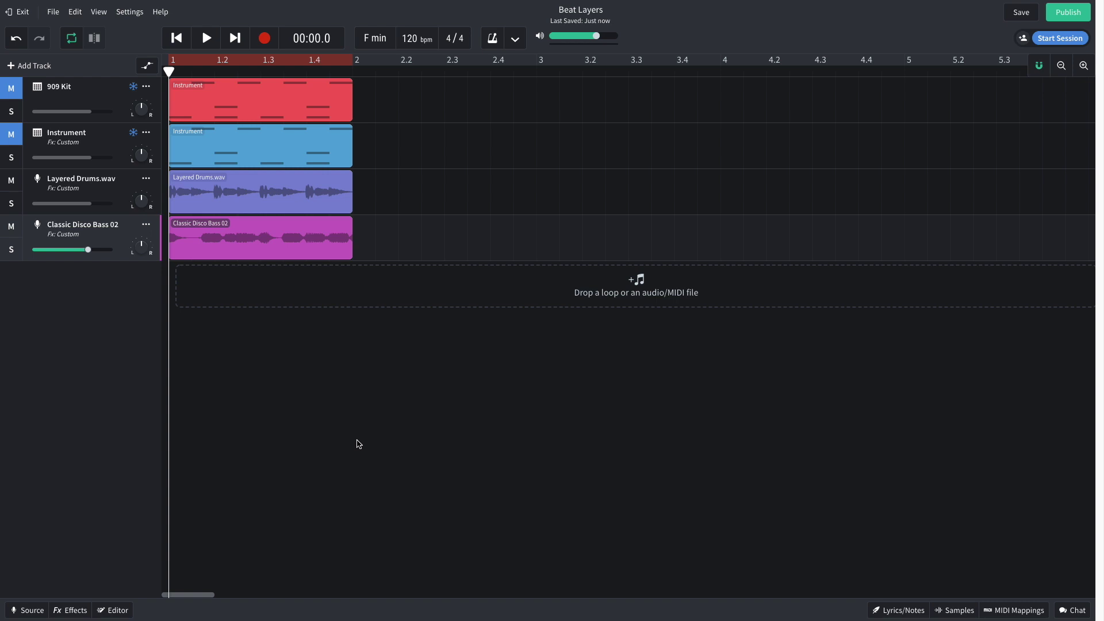
# Step: Play the layered drums with the processed bass and raise the Classic Disco Bass 02 track's volume
pyautogui.press('space')
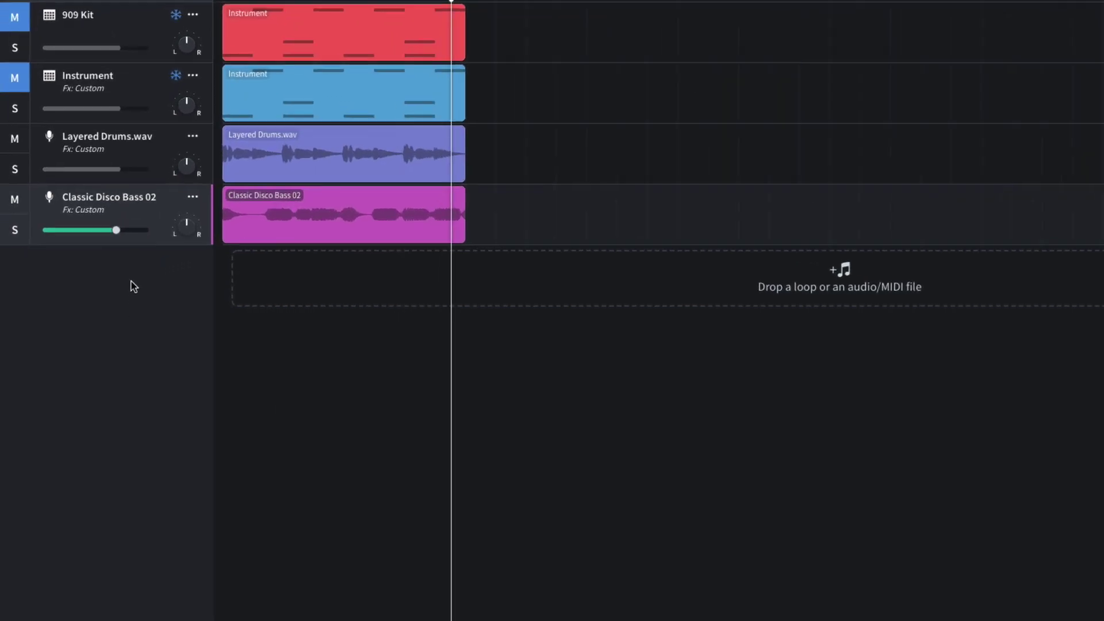
pyautogui.moveTo(88, 250); pyautogui.dragTo(140, 229)
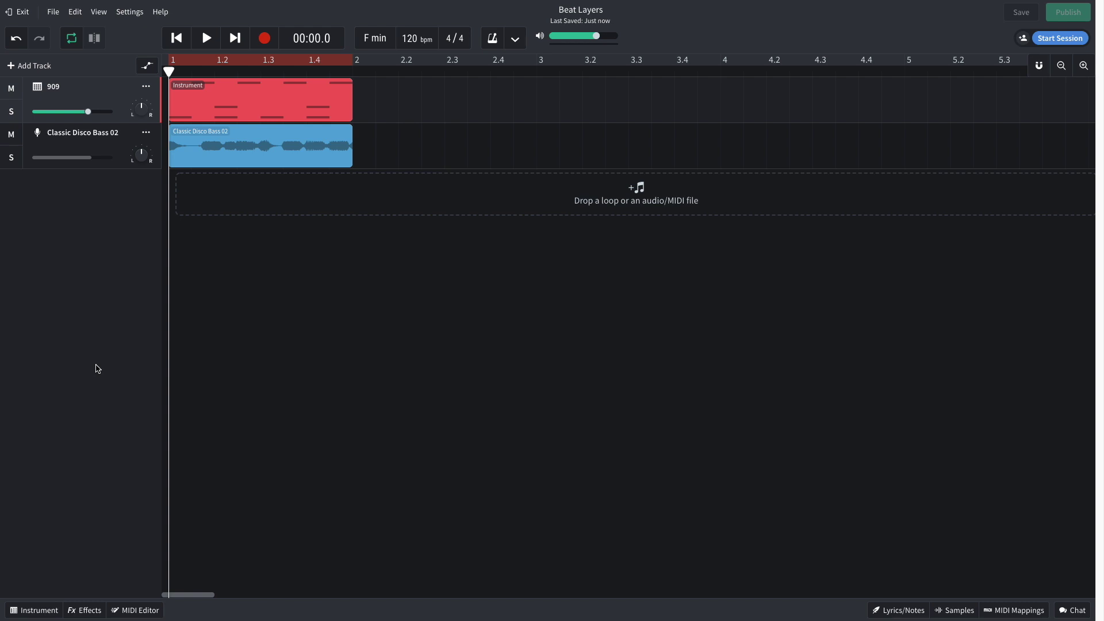
# Step: Play the original 909 and bass version and compare it with the layered drums and processed bass
pyautogui.press('space')
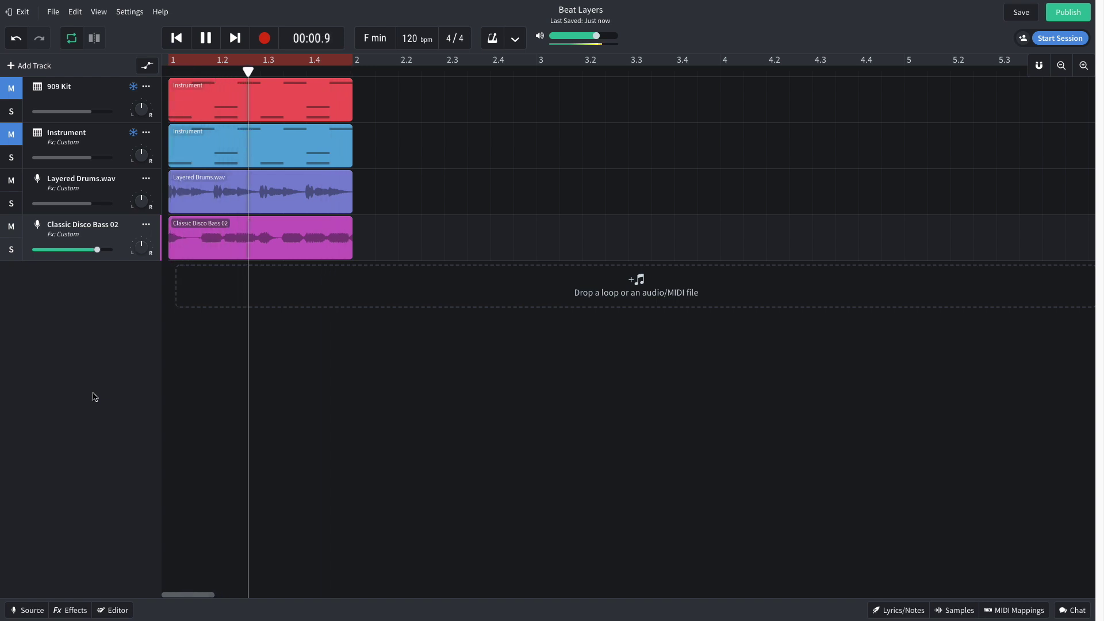
pyautogui.press('space')
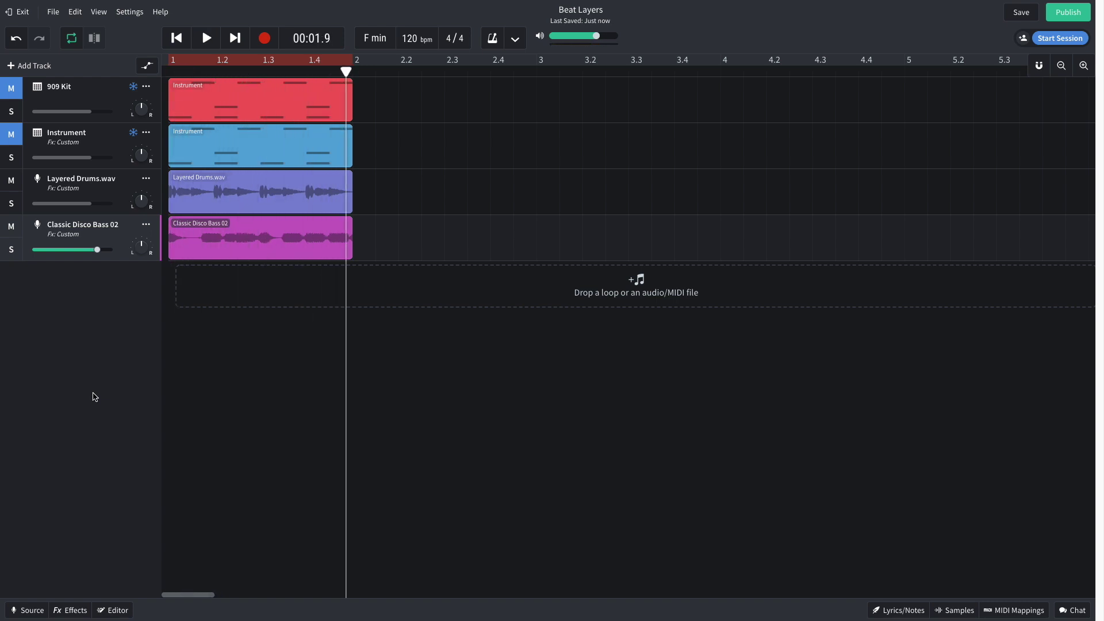